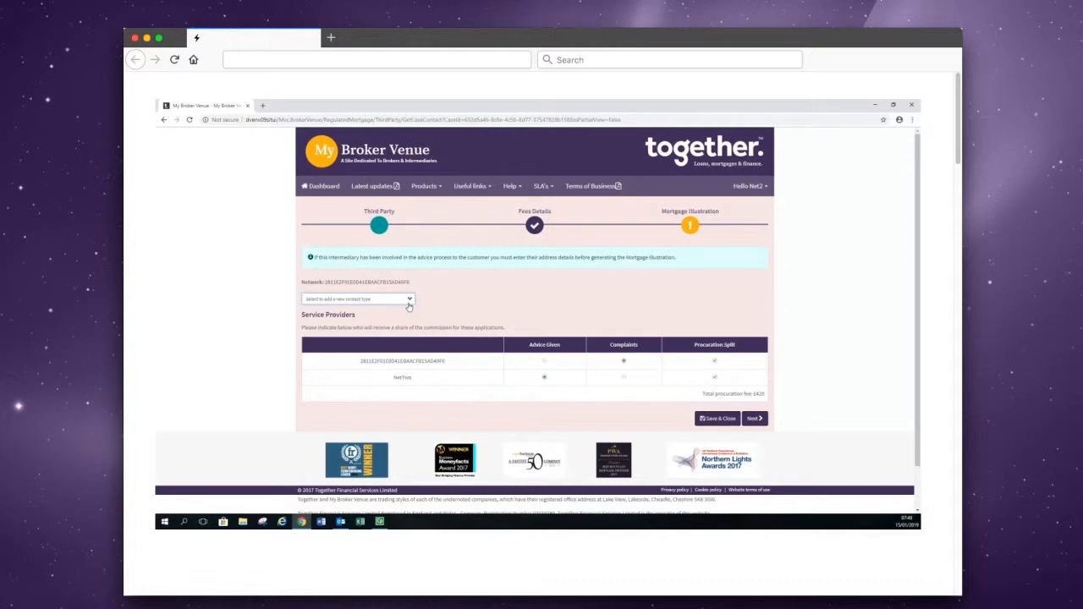
Proceed to the fees details, set the broker fee to £299, and continue to the mortgage illustration stage.
{"action": "left_click", "coordinate": [755, 419]}
{"action": "double_click", "coordinate": [430, 378]}
{"action": "type", "text": "200"}
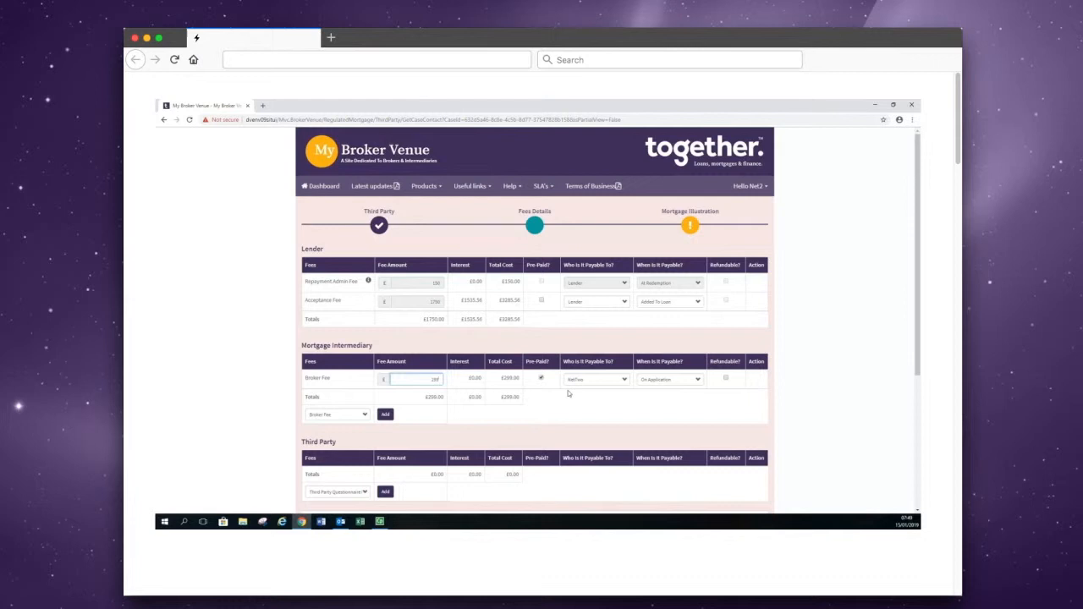
{"action": "scroll", "coordinate": [568, 393], "scroll_direction": "down", "scroll_amount": 1}
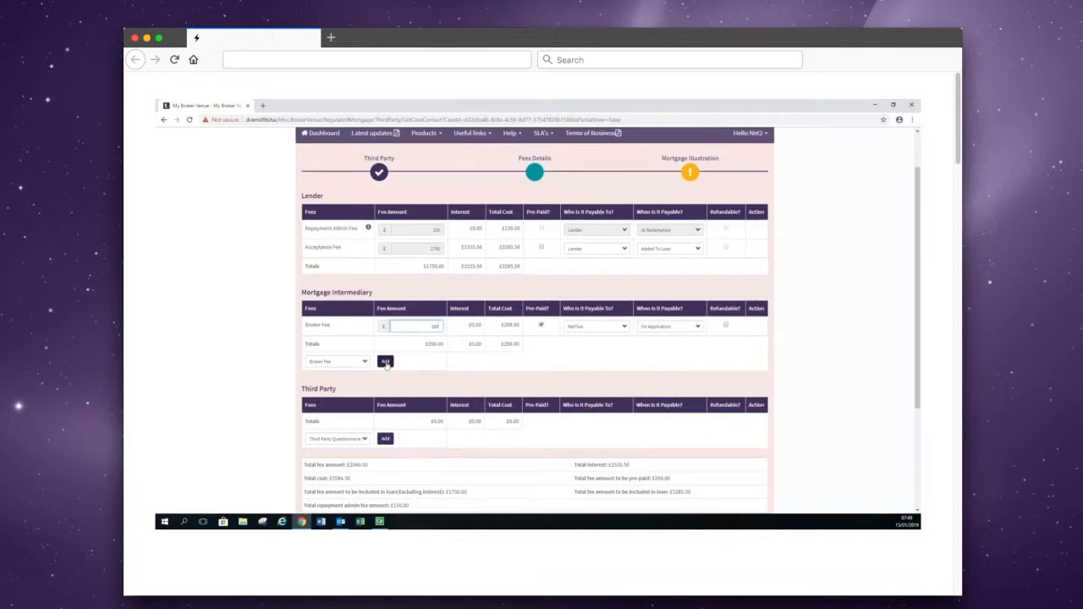
{"action": "scroll", "coordinate": [597, 372], "scroll_direction": "down", "scroll_amount": 2}
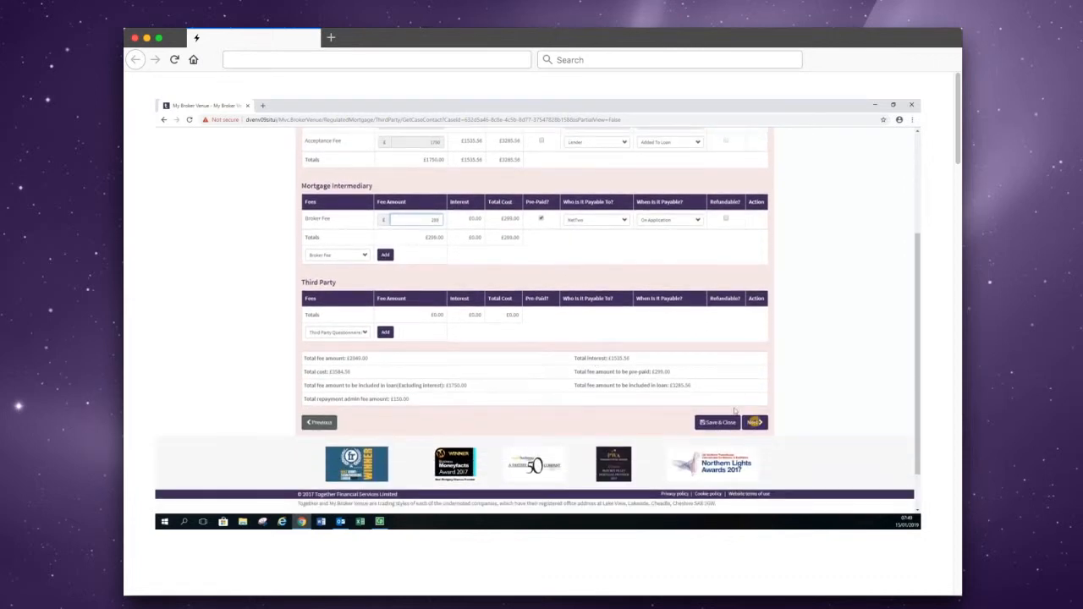
{"action": "left_click", "coordinate": [754, 422]}
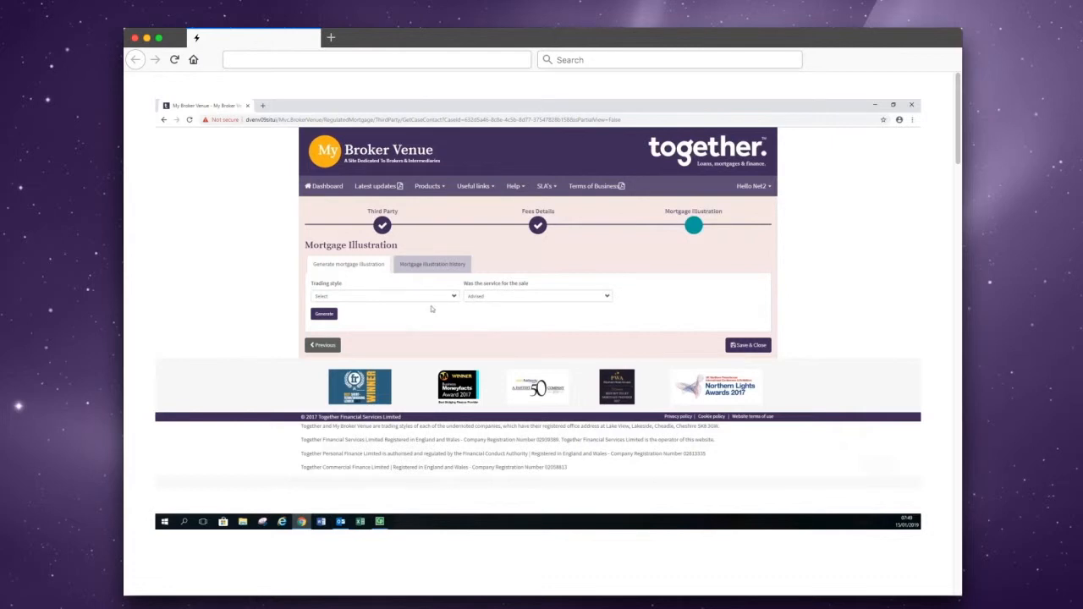
Generate the mortgage illustration without choosing a trading style.
{"action": "left_click", "coordinate": [455, 298]}
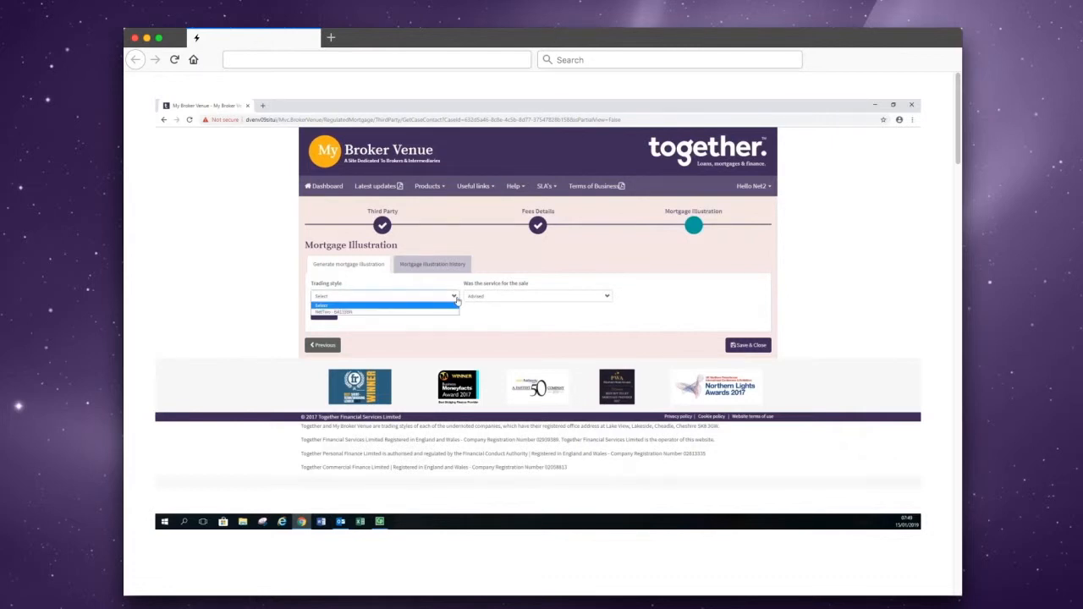
{"action": "left_click", "coordinate": [457, 300]}
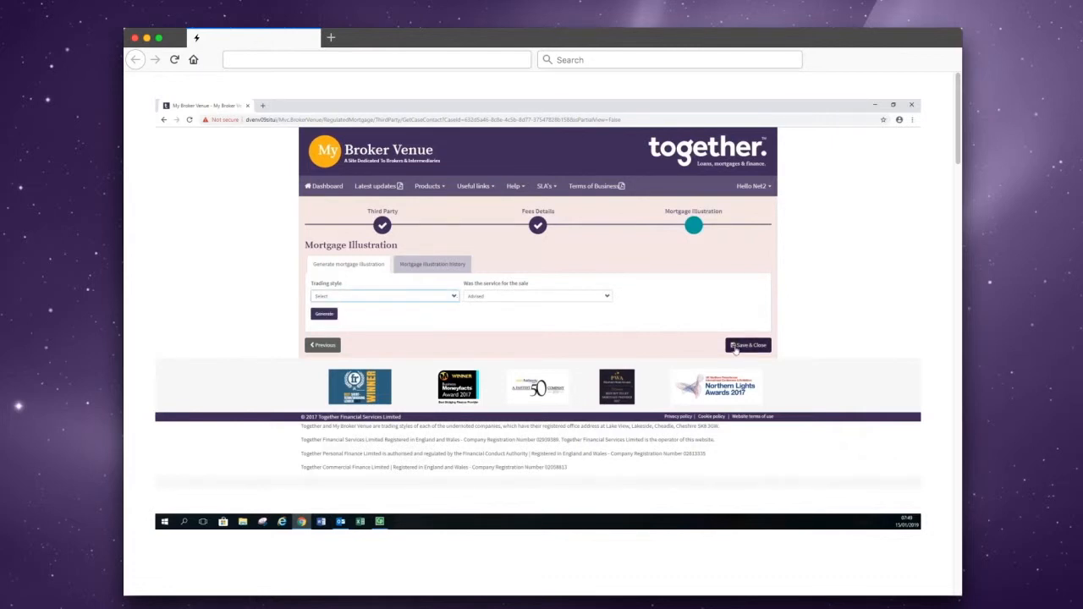
{"action": "left_click", "coordinate": [323, 314]}
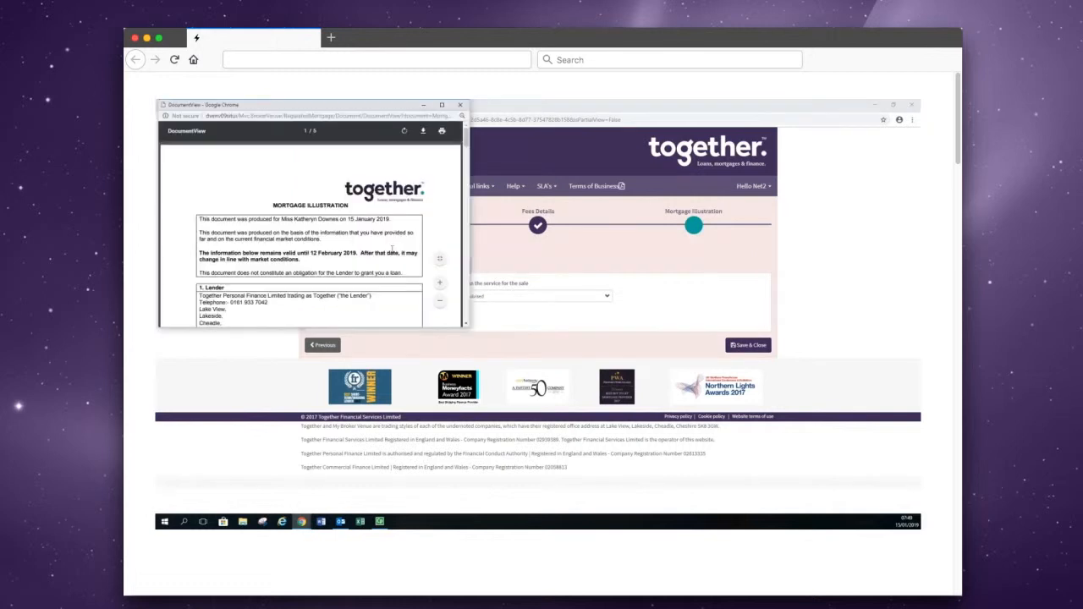
Look through the illustration document to the main features of the loan, then close it and save and close the illustration stage.
{"action": "scroll", "coordinate": [392, 254], "scroll_direction": "down", "scroll_amount": 3}
{"action": "scroll", "coordinate": [391, 248], "scroll_direction": "down", "scroll_amount": 5}
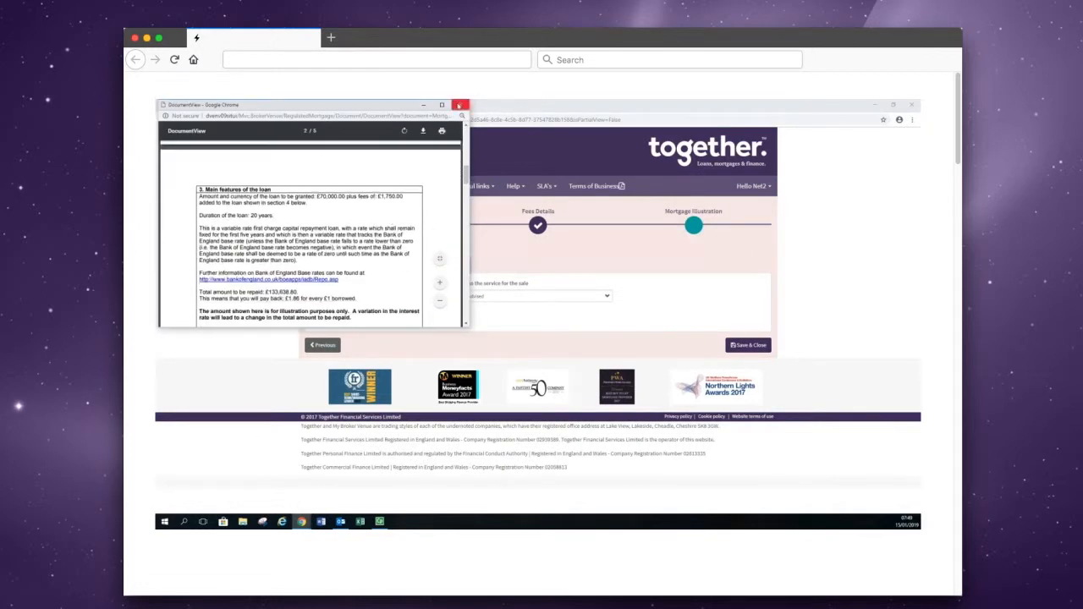
{"action": "left_click", "coordinate": [459, 105]}
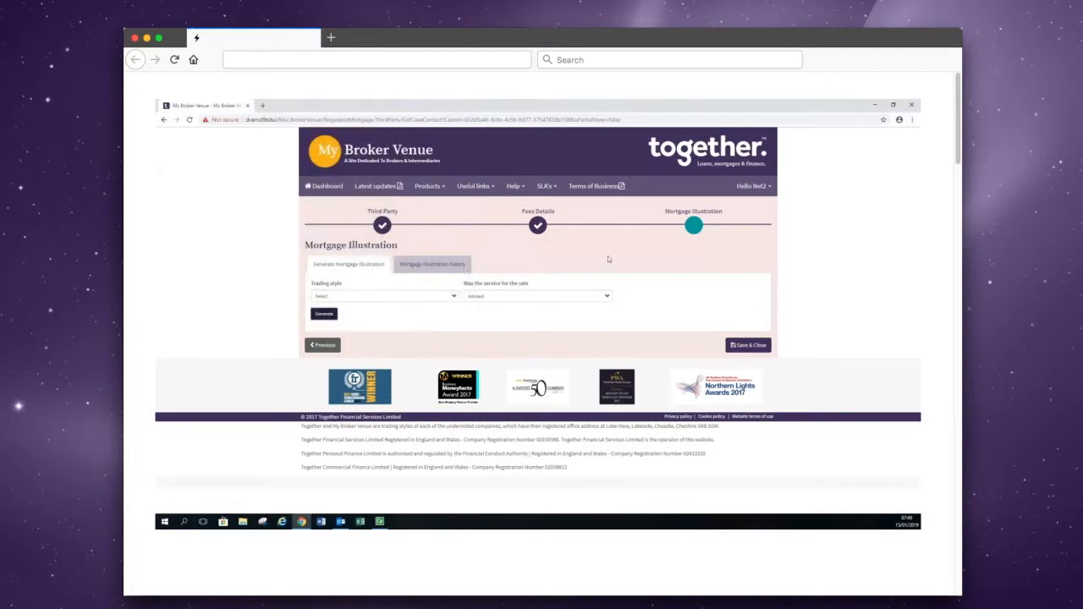
{"action": "left_click", "coordinate": [748, 346]}
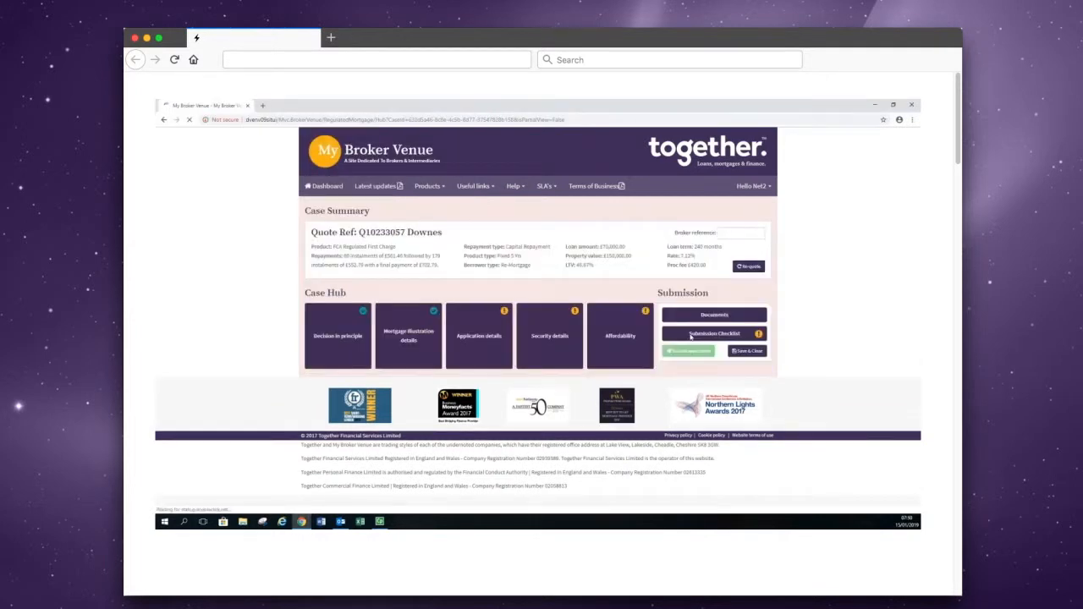
In the application details, set the marital status to Single and the current residential status to Owner Occupied.
{"action": "left_click", "coordinate": [494, 330]}
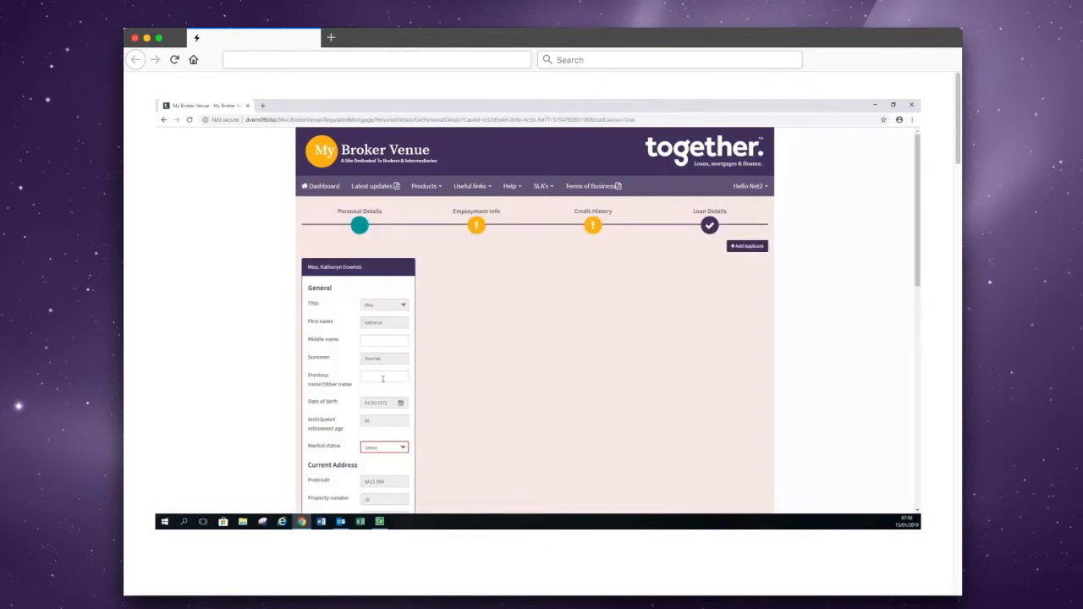
{"action": "left_click", "coordinate": [396, 449]}
{"action": "left_click", "coordinate": [397, 463]}
{"action": "scroll", "coordinate": [430, 420], "scroll_direction": "down", "scroll_amount": 4}
{"action": "scroll", "coordinate": [429, 419], "scroll_direction": "down", "scroll_amount": 3}
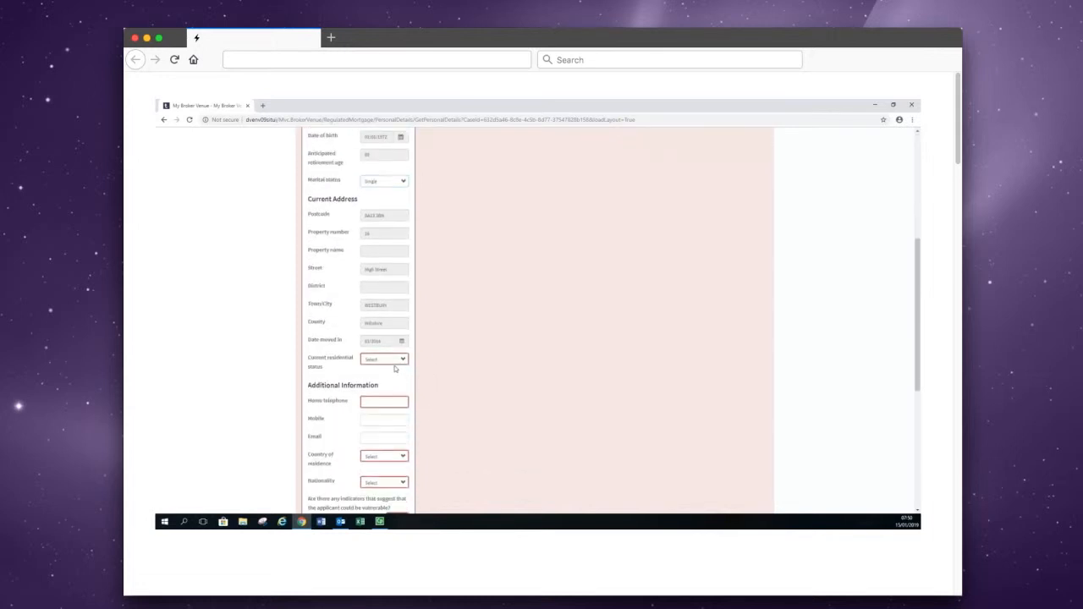
{"action": "left_click", "coordinate": [395, 362]}
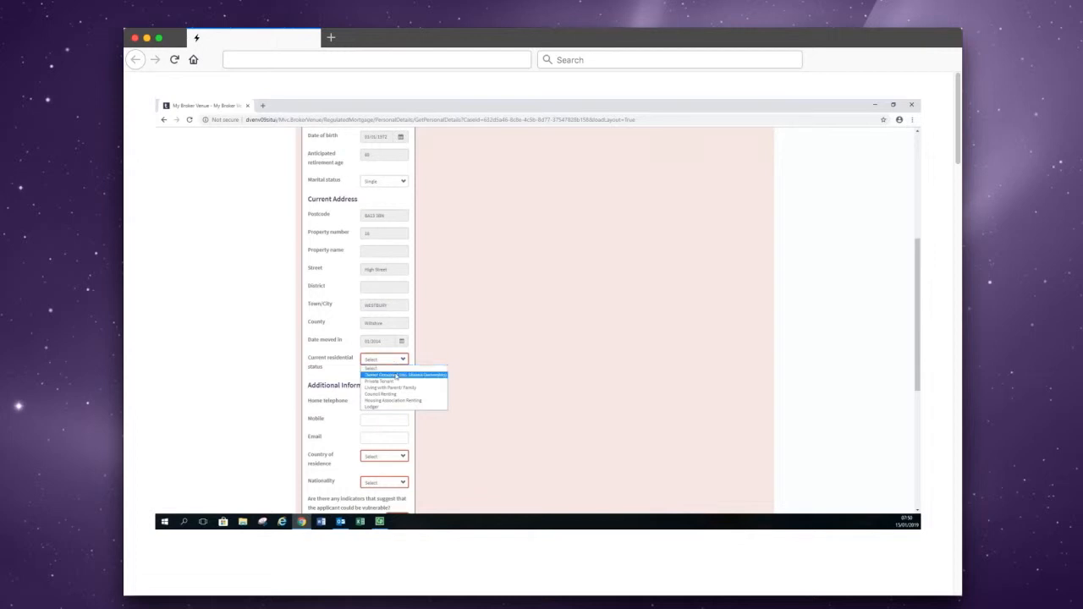
{"action": "left_click", "coordinate": [397, 378]}
Enter the applicant's home telephone number and set country of residence to United Kingdom and nationality to British.
{"action": "scroll", "coordinate": [395, 379], "scroll_direction": "down", "scroll_amount": 1}
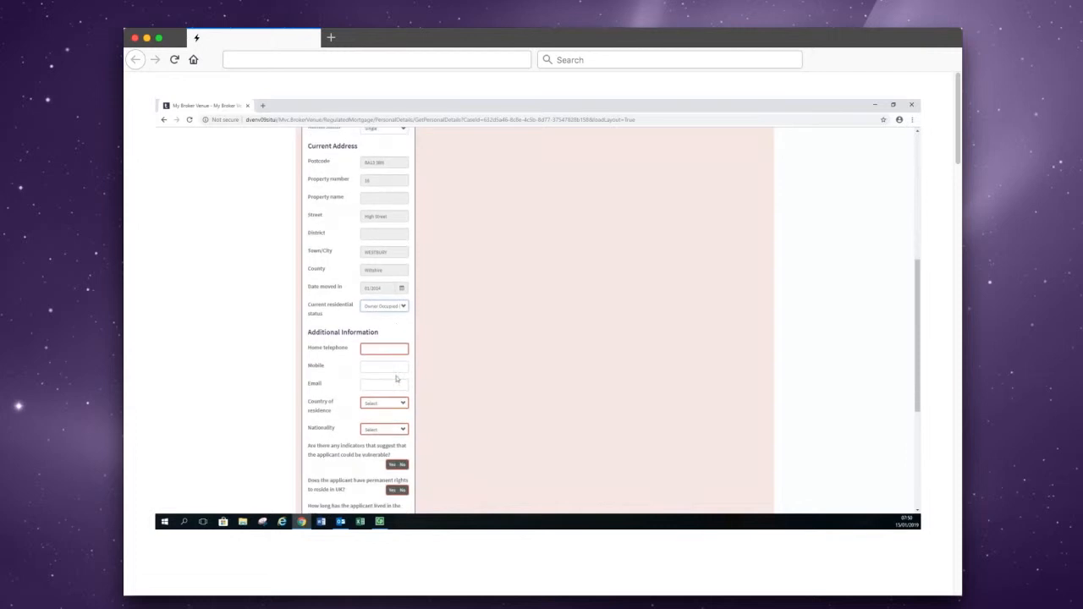
{"action": "type", "text": "0111111111"}
{"action": "left_click", "coordinate": [389, 406]}
{"action": "left_click", "coordinate": [386, 284]}
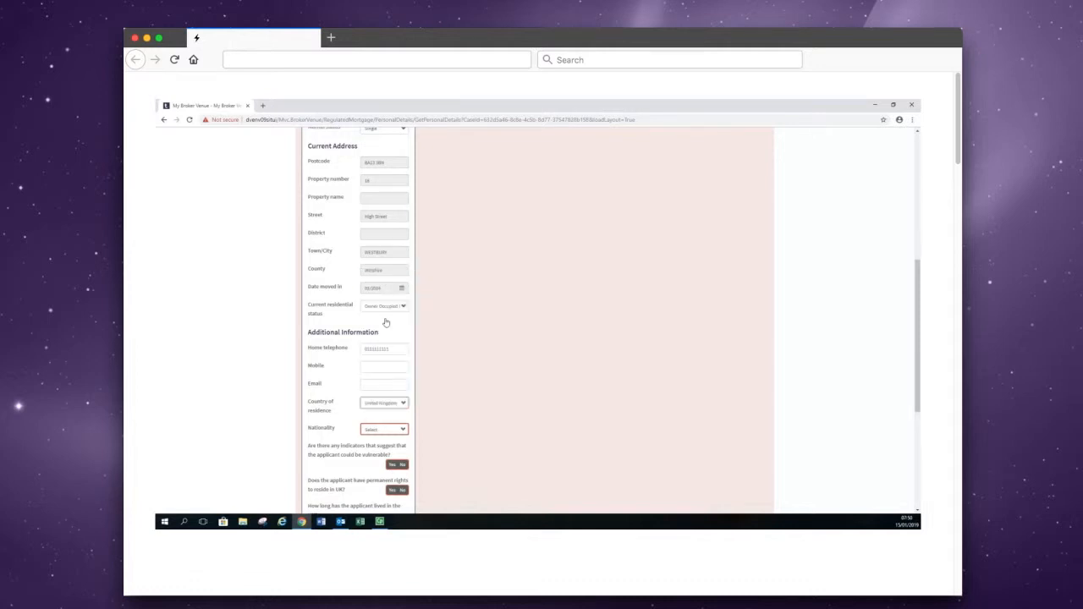
{"action": "left_click", "coordinate": [381, 431]}
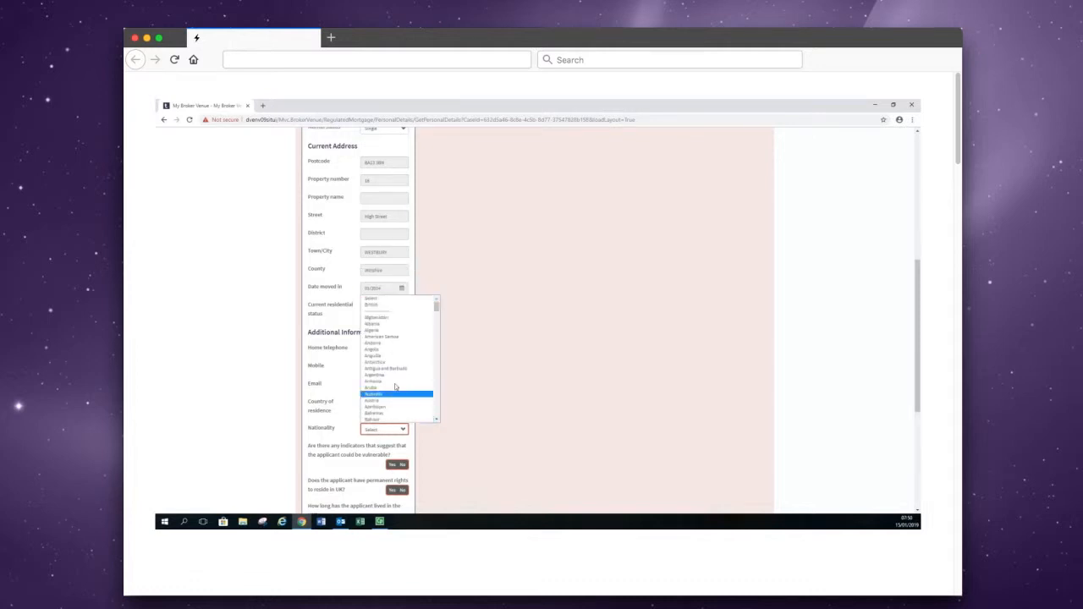
{"action": "left_click", "coordinate": [394, 303]}
Answer No to the applicant vulnerability question and continue to the employment information.
{"action": "scroll", "coordinate": [391, 370], "scroll_direction": "down", "scroll_amount": 1}
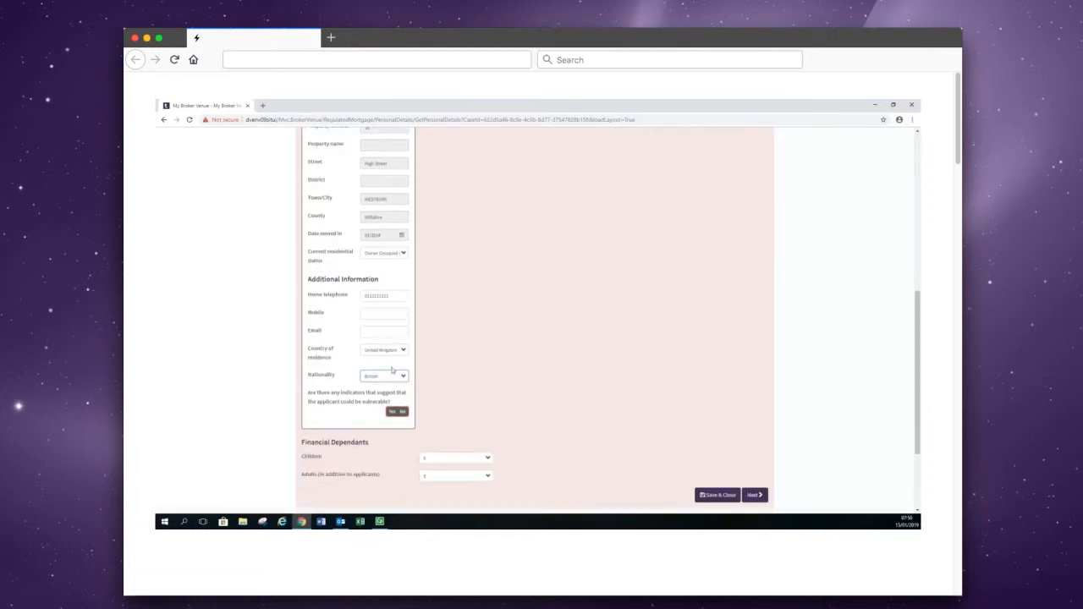
{"action": "left_click", "coordinate": [403, 412]}
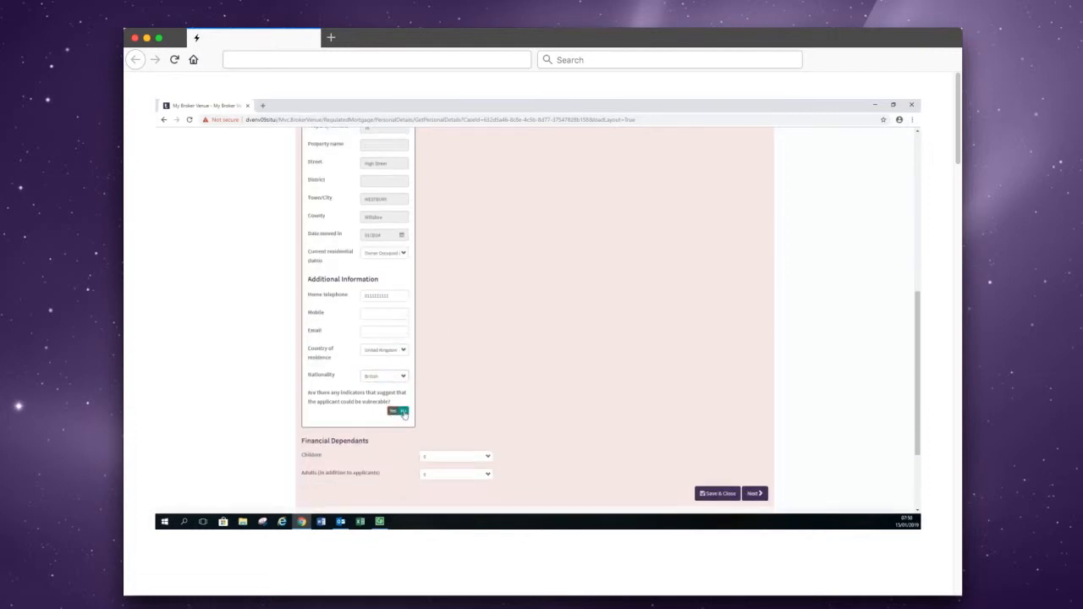
{"action": "scroll", "coordinate": [496, 415], "scroll_direction": "down", "scroll_amount": 1}
{"action": "left_click", "coordinate": [755, 440]}
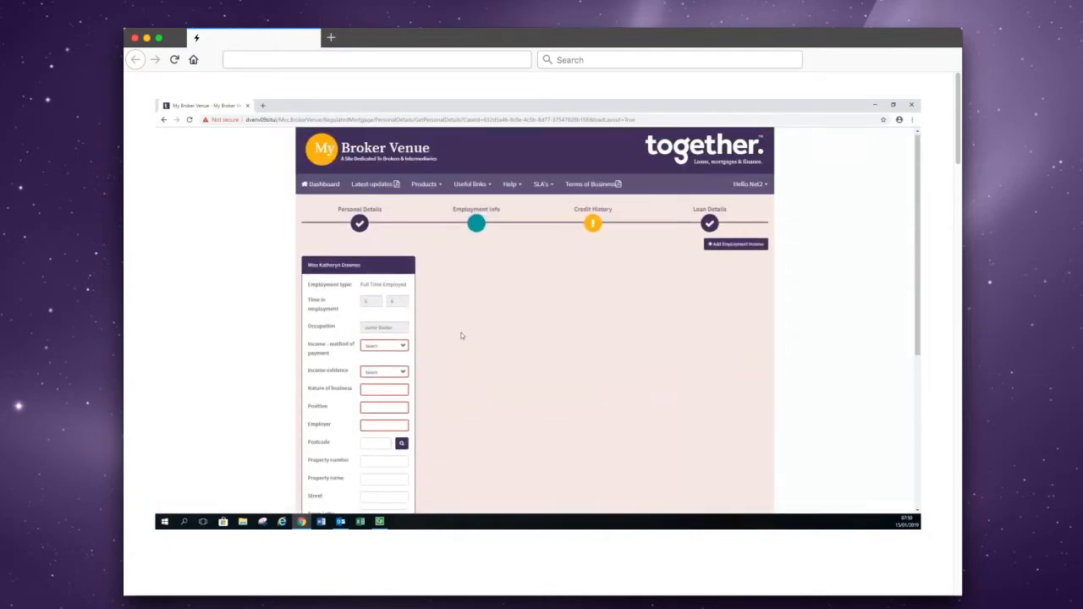
Set the income method of payment to Direct to Bank and the income evidence to Payslip, and open the nature of business for entry.
{"action": "left_click", "coordinate": [390, 346]}
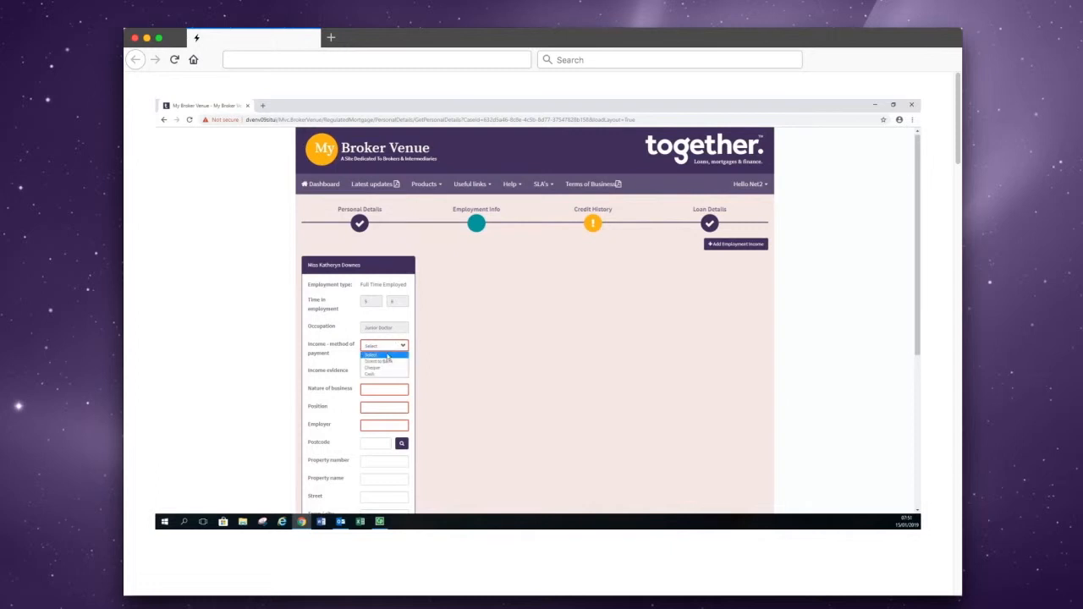
{"action": "left_click", "coordinate": [387, 361]}
{"action": "left_click", "coordinate": [389, 373]}
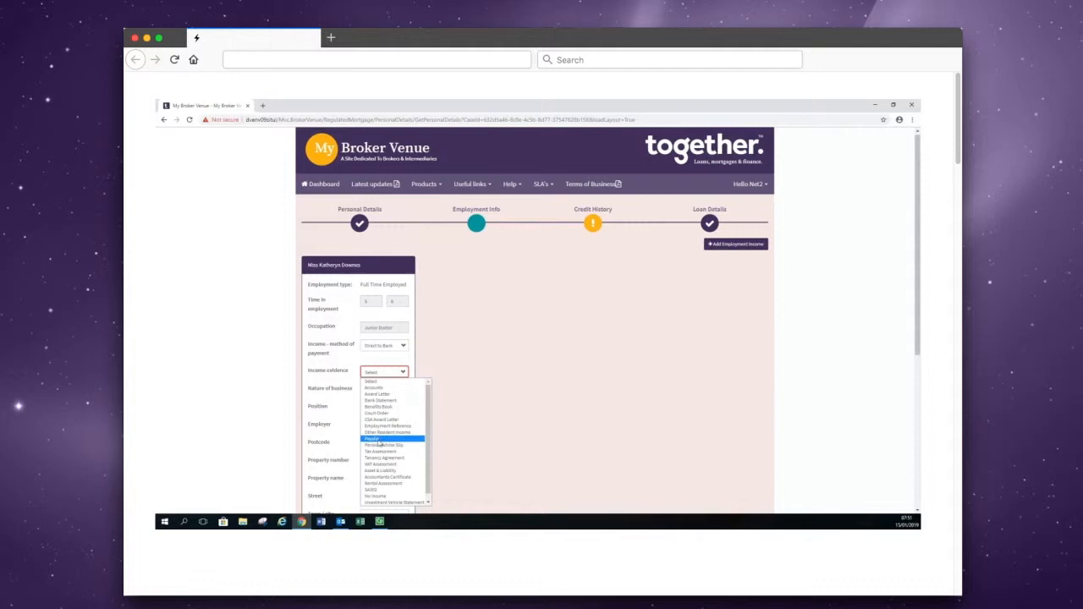
{"action": "left_click", "coordinate": [379, 439]}
{"action": "left_click", "coordinate": [388, 391]}
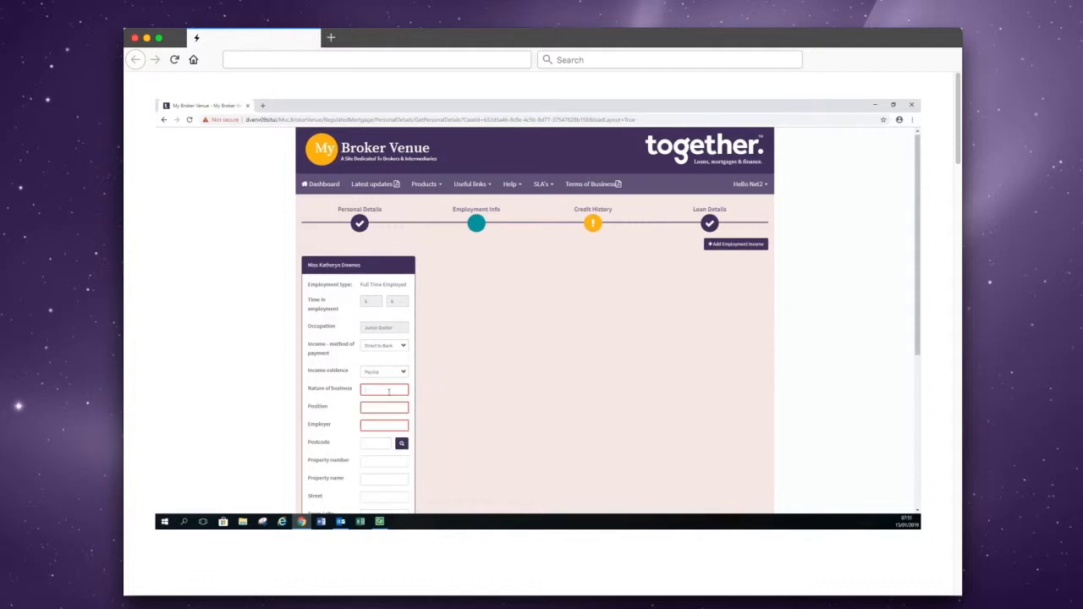
{"action": "type", "text": "Junior Doct"}
{"action": "key", "text": "BackSpace"}
{"action": "key", "text": "BackSpace"}
{"action": "key", "text": "BackSpace"}
{"action": "key", "text": "BackSpace"}
{"action": "key", "text": "BackSpace"}
{"action": "key", "text": "BackSpace"}
{"action": "key", "text": "BackSpace"}
{"action": "key", "text": "BackSpace"}
{"action": "key", "text": "BackSpace"}
{"action": "key", "text": "BackSpace"}
{"action": "key", "text": "BackSpace"}
Enter Medical as the nature of business, Junior Doctor as the position and NHS as the employer.
{"action": "type", "text": "Me"}
{"action": "left_click", "coordinate": [388, 408]}
{"action": "type", "text": "Jun"}
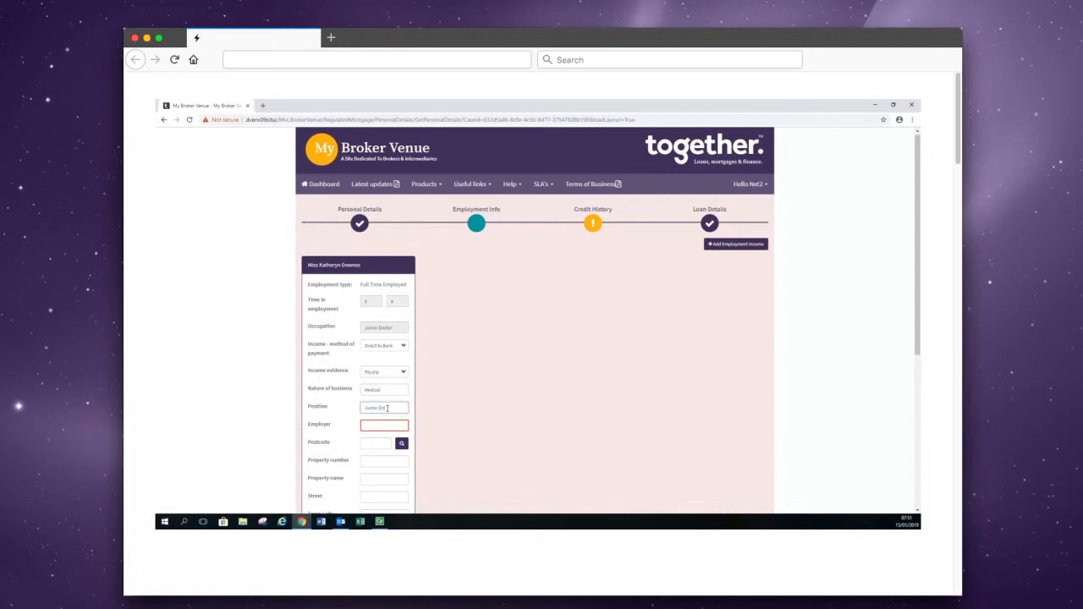
{"action": "left_click", "coordinate": [386, 426]}
{"action": "type", "text": "NHS"}
Look up the employer's address by the first suggested postcode and choose the Together entry from the found addresses.
{"action": "scroll", "coordinate": [386, 419], "scroll_direction": "down", "scroll_amount": 1}
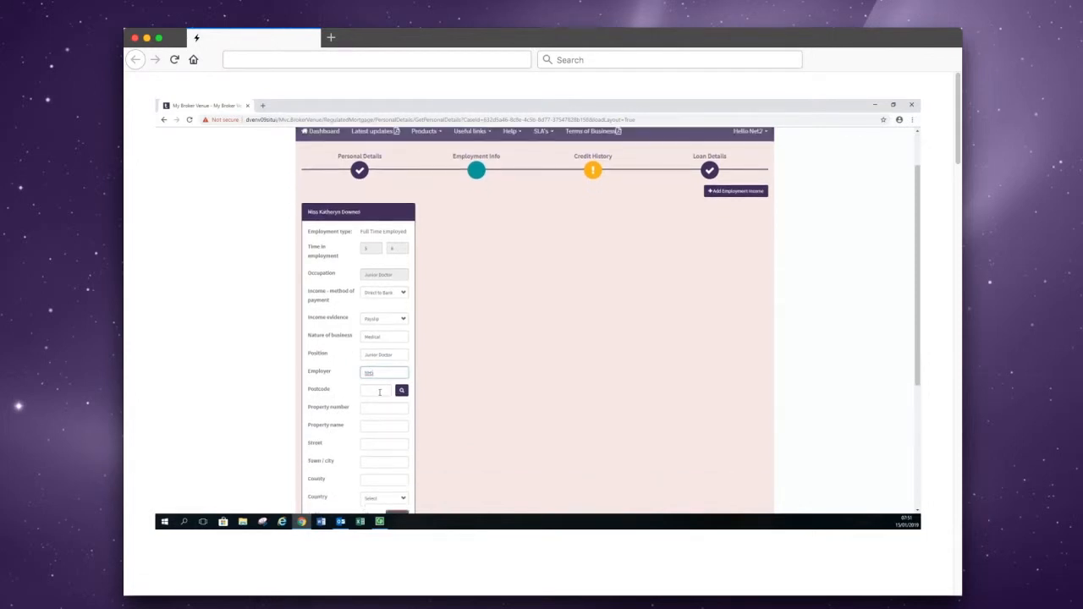
{"action": "left_click", "coordinate": [380, 391]}
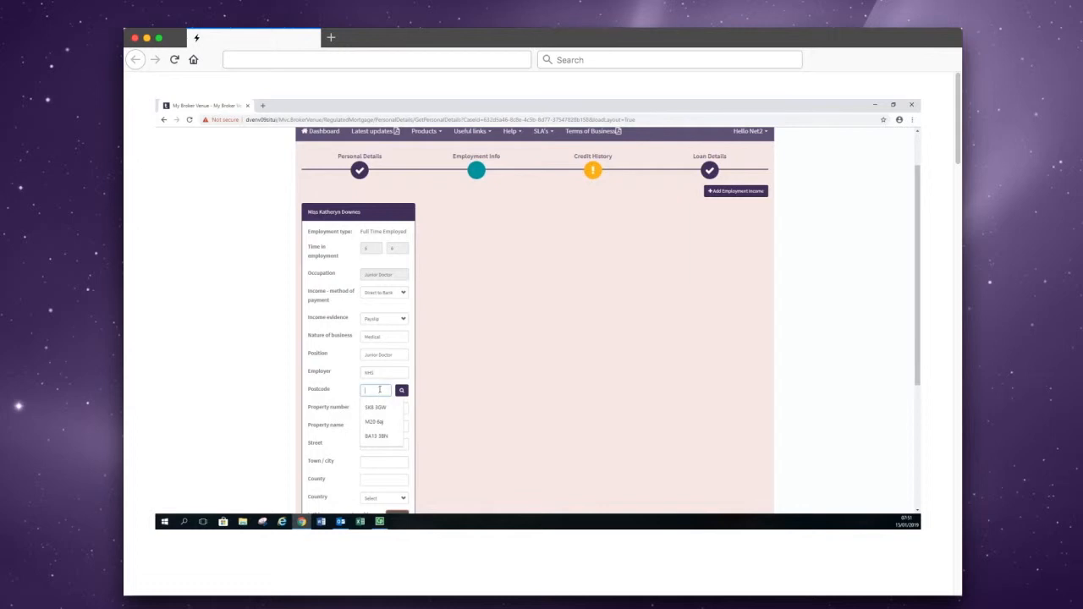
{"action": "left_click", "coordinate": [375, 407]}
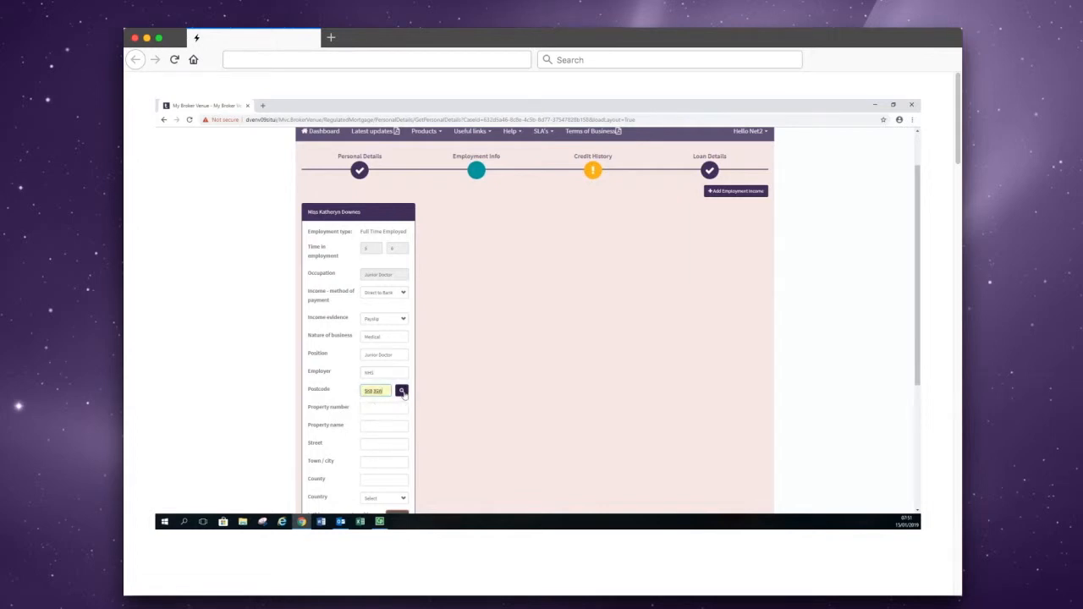
{"action": "left_click", "coordinate": [401, 390]}
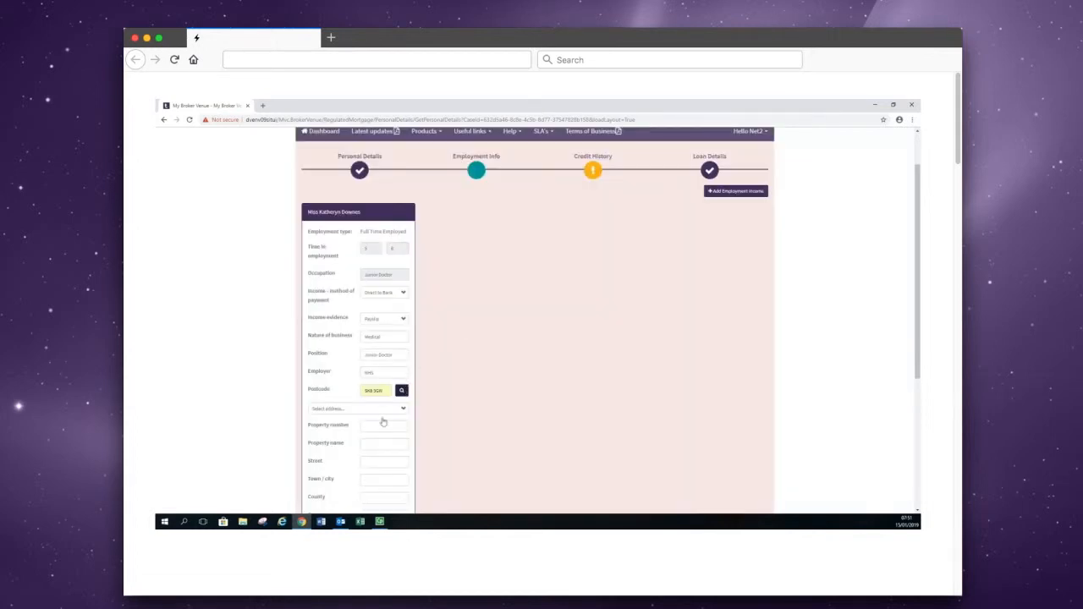
{"action": "left_click", "coordinate": [386, 411]}
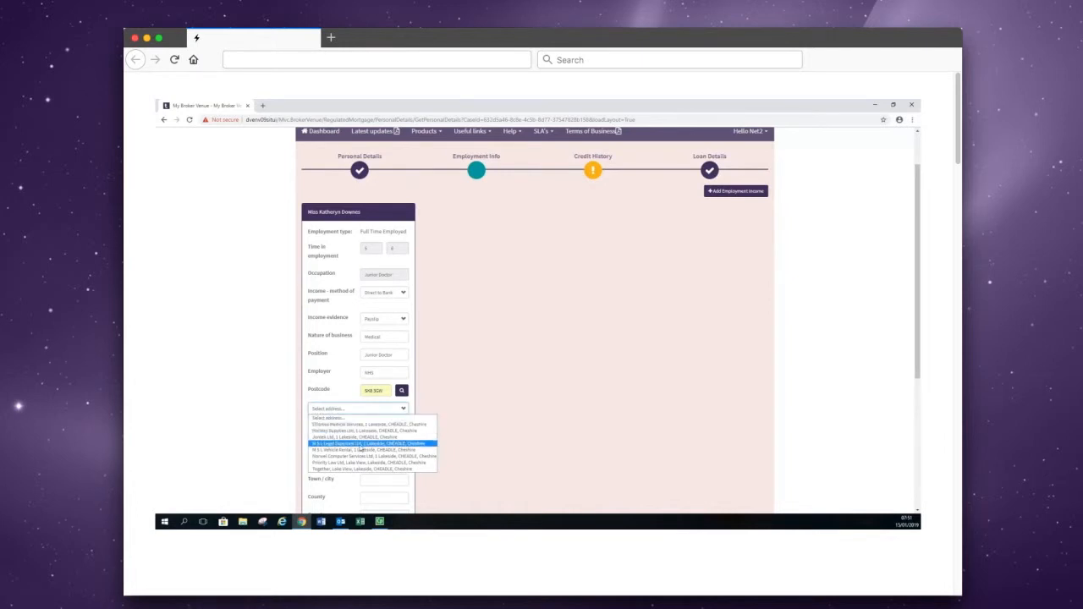
{"action": "left_click", "coordinate": [353, 471]}
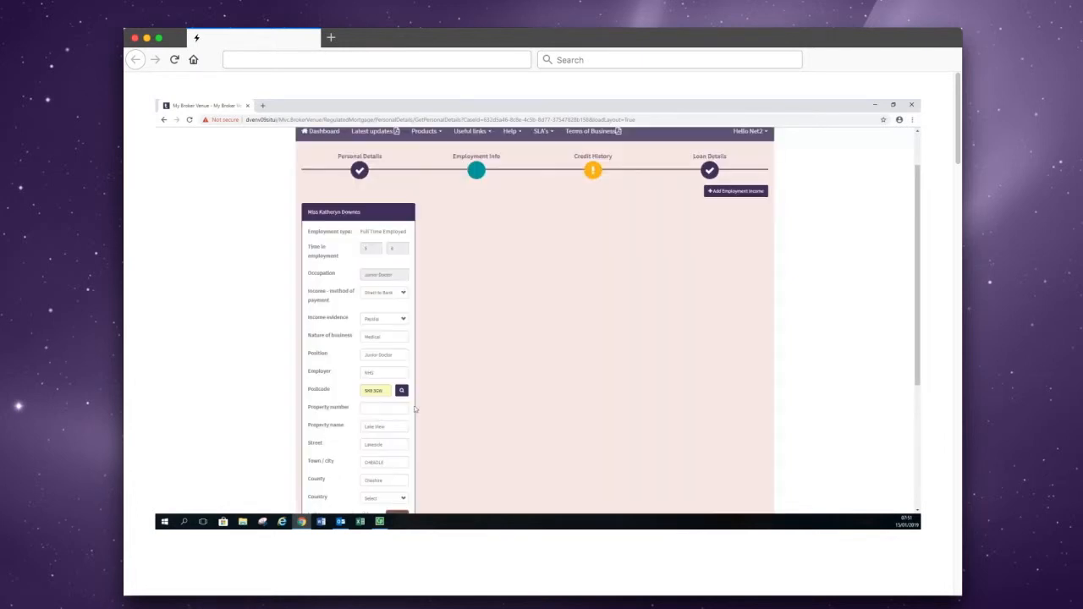
Mark the job as a permanent position and continue to the credit history.
{"action": "scroll", "coordinate": [397, 410], "scroll_direction": "down", "scroll_amount": 2}
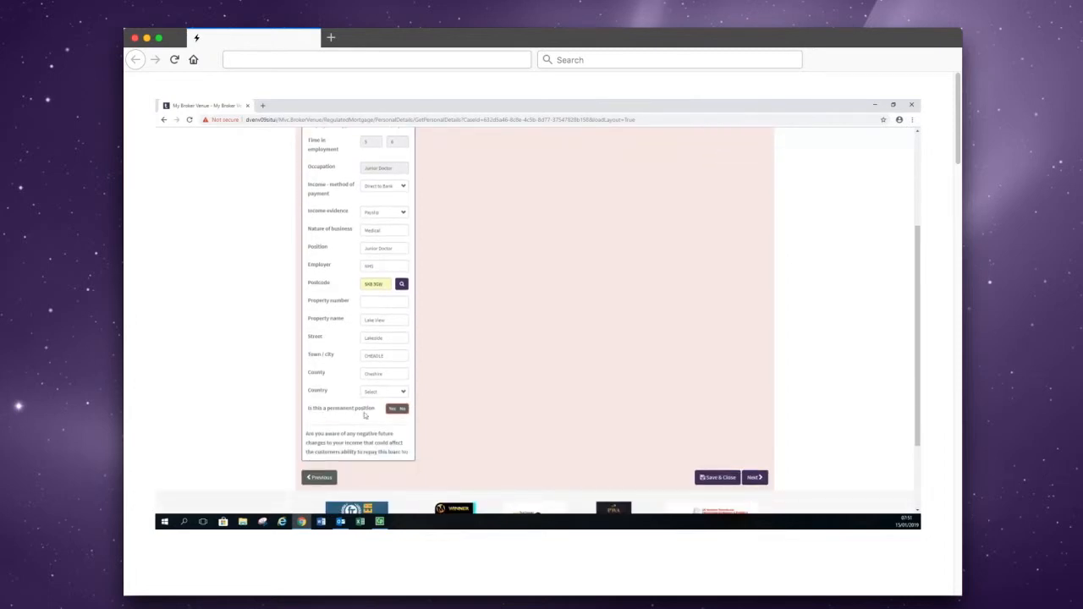
{"action": "left_click", "coordinate": [391, 409]}
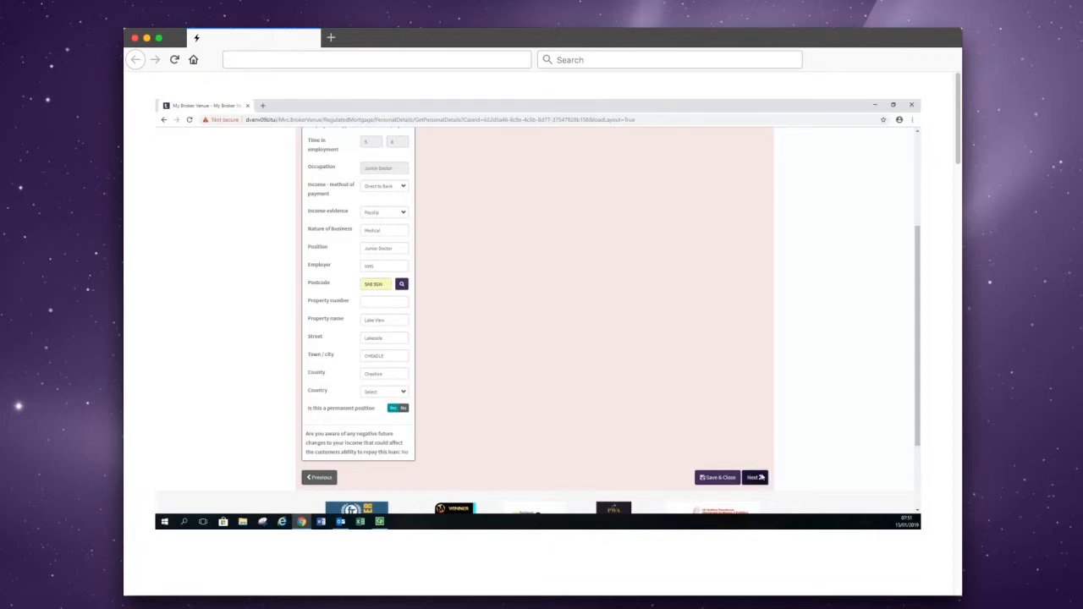
{"action": "left_click", "coordinate": [754, 477]}
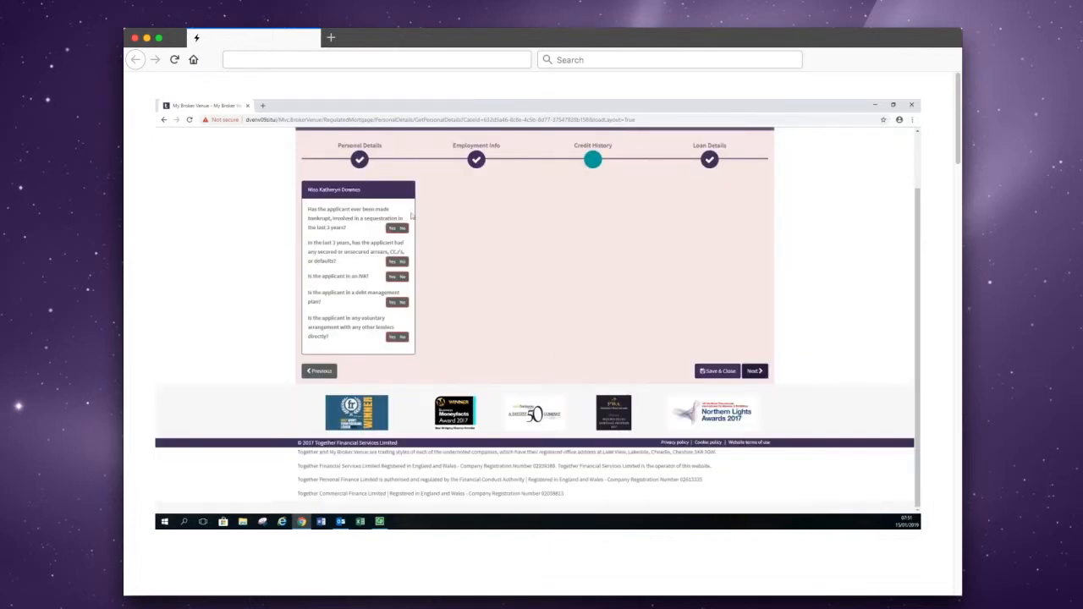
Answer No to all five credit history questions for the applicant, and save and close the application at the loan details.
{"action": "left_click", "coordinate": [401, 228]}
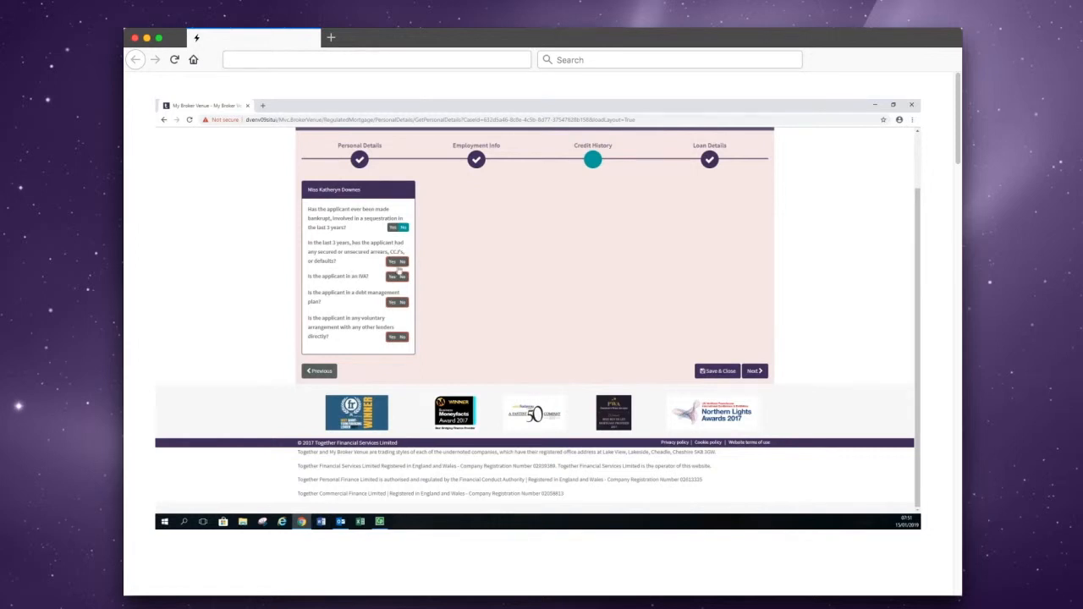
{"action": "left_click", "coordinate": [403, 262]}
{"action": "left_click", "coordinate": [403, 278]}
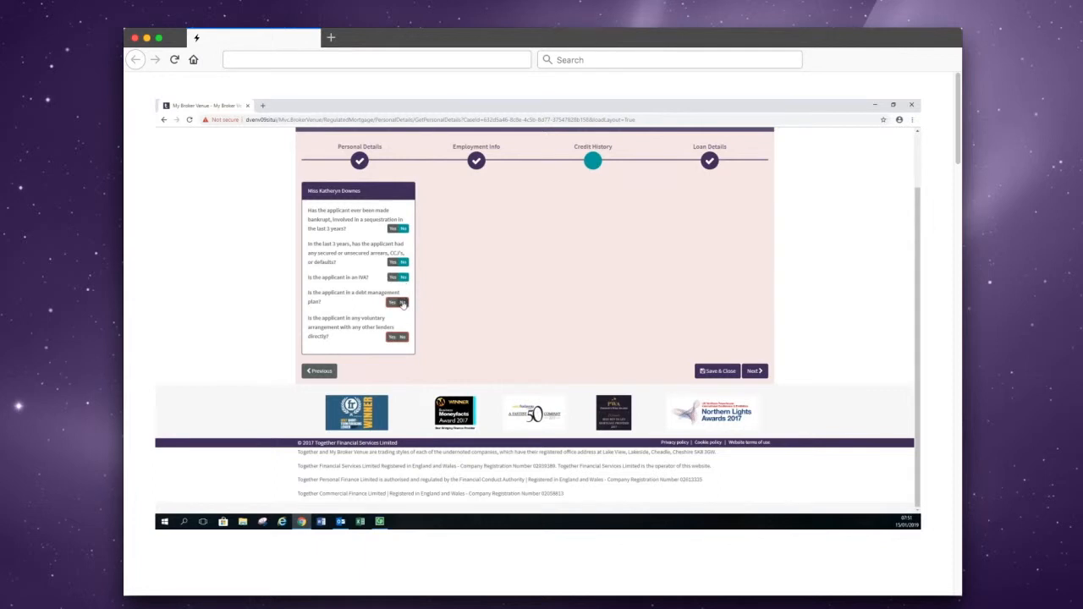
{"action": "left_click", "coordinate": [403, 303]}
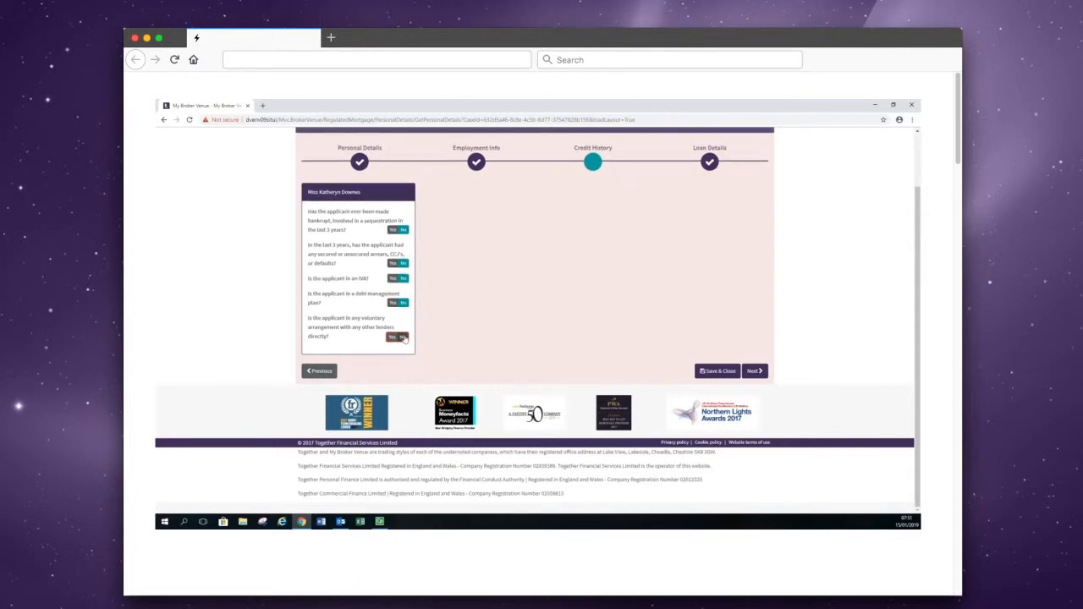
{"action": "left_click", "coordinate": [403, 337]}
{"action": "left_click", "coordinate": [752, 370]}
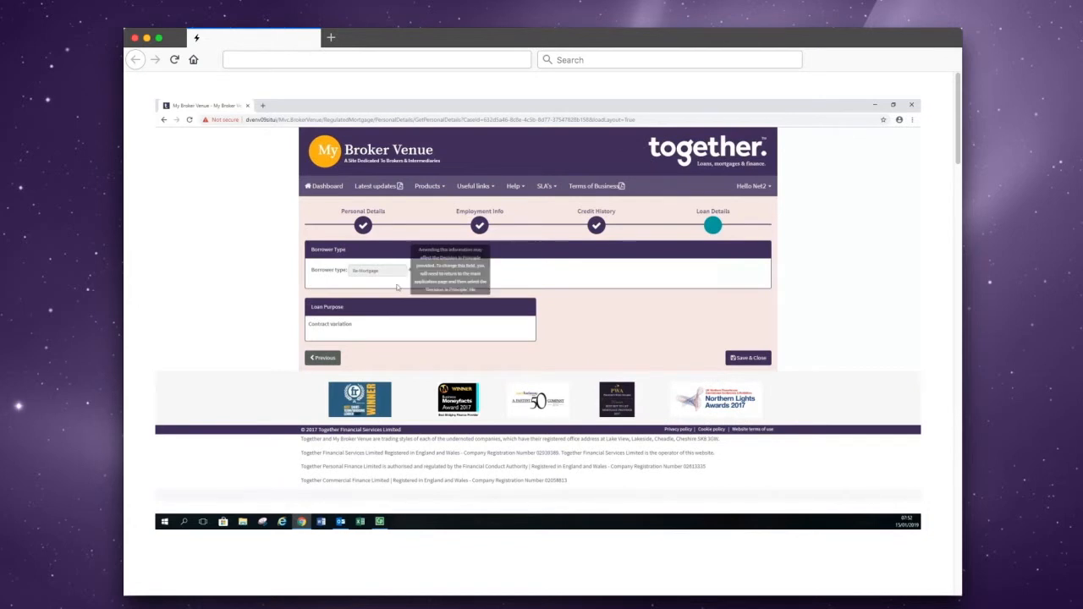
{"action": "left_click", "coordinate": [754, 358]}
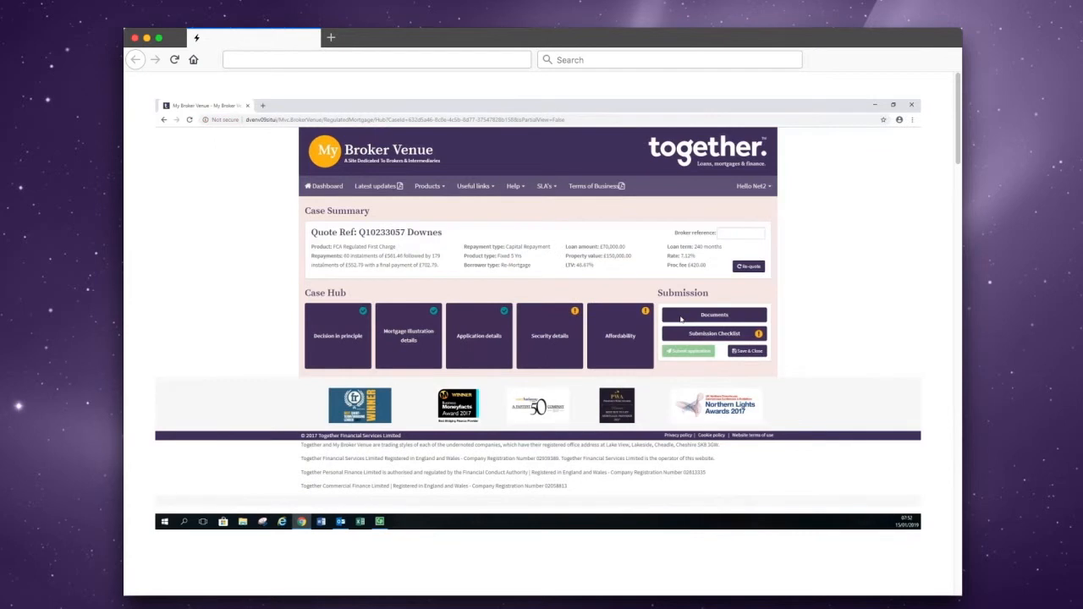
Open the security details and set the type of property to House - Semi Detached and the construction type to Non Standard.
{"action": "left_click", "coordinate": [548, 336]}
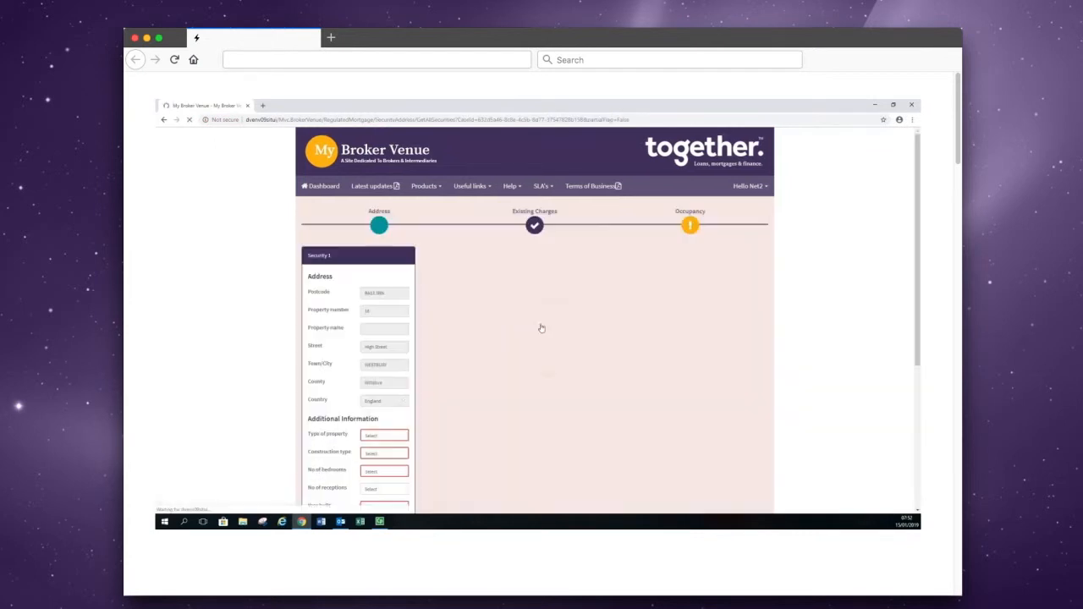
{"action": "scroll", "coordinate": [499, 317], "scroll_direction": "down", "scroll_amount": 3}
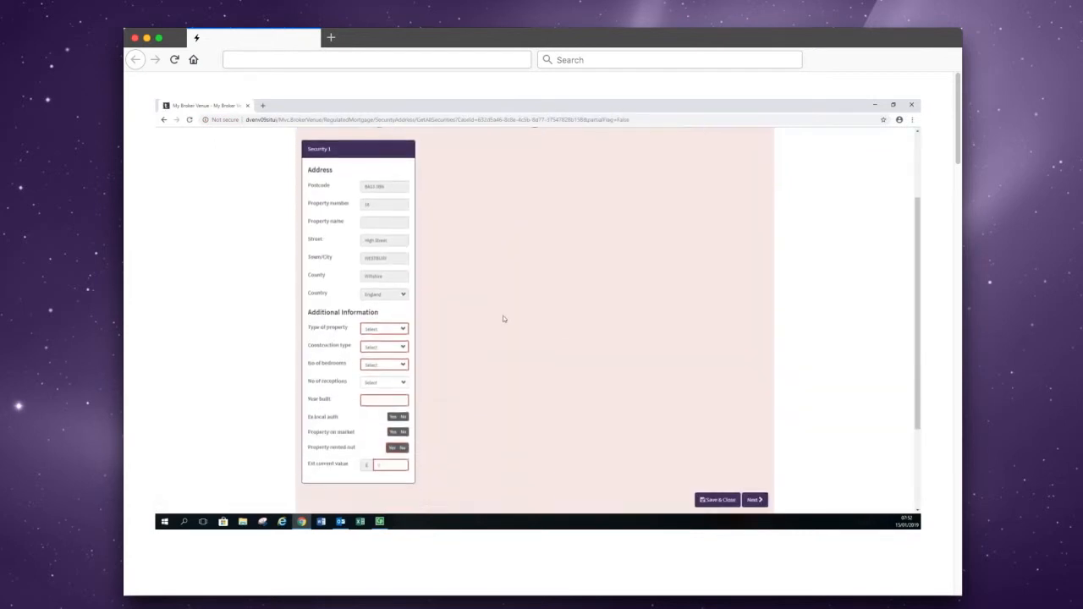
{"action": "left_click", "coordinate": [405, 328]}
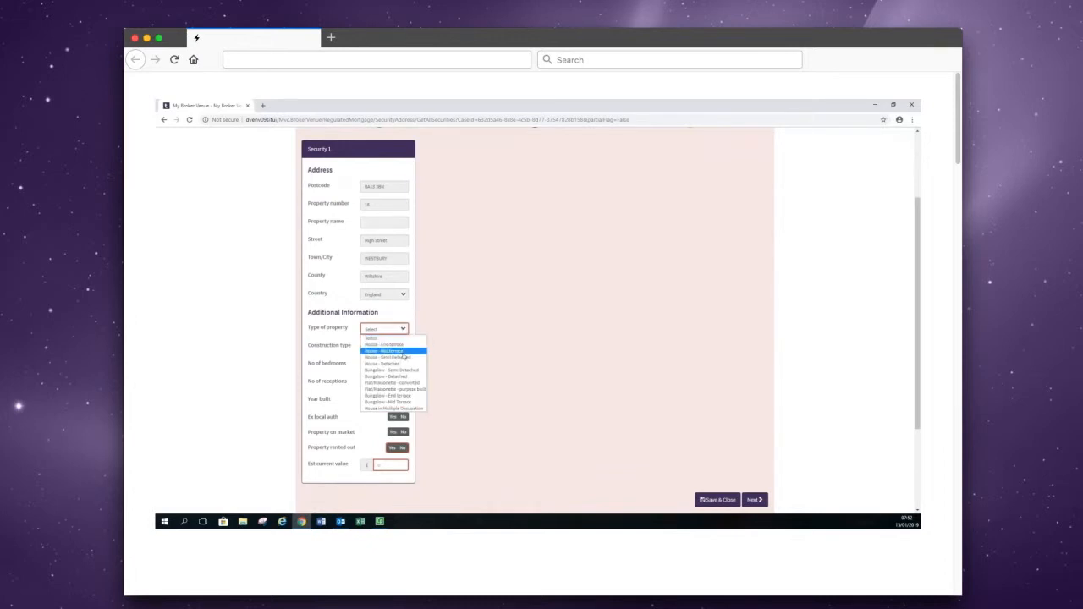
{"action": "left_click", "coordinate": [404, 357]}
{"action": "left_click", "coordinate": [395, 349]}
{"action": "left_click", "coordinate": [395, 368]}
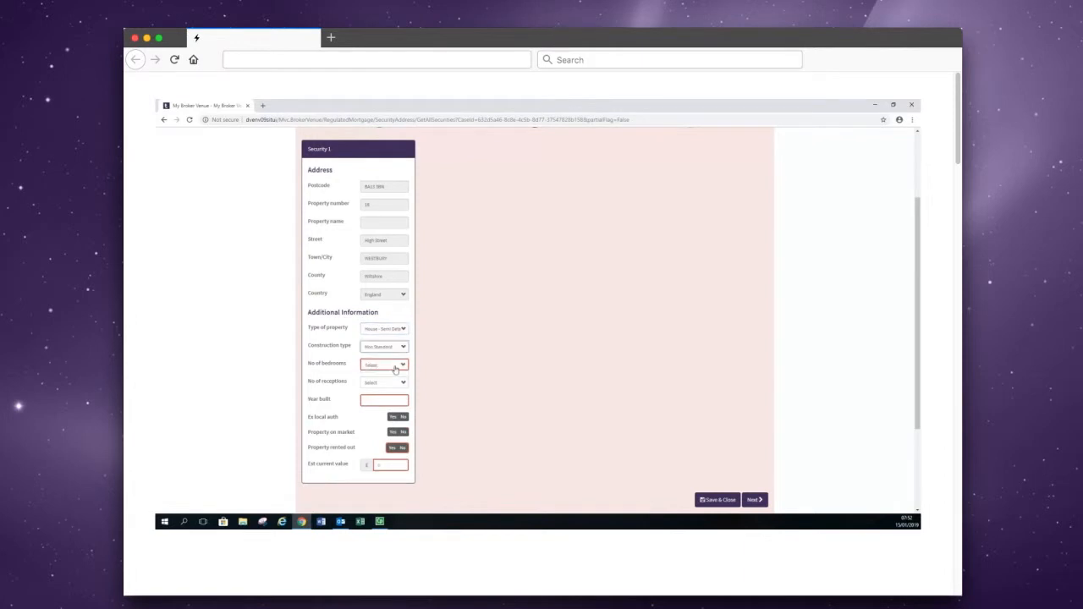
Set the security's number of bedrooms to 2 and enter the year the property was built.
{"action": "left_click", "coordinate": [394, 365]}
{"action": "left_click", "coordinate": [385, 392]}
{"action": "left_click", "coordinate": [391, 401]}
{"action": "type", "text": "1895"}
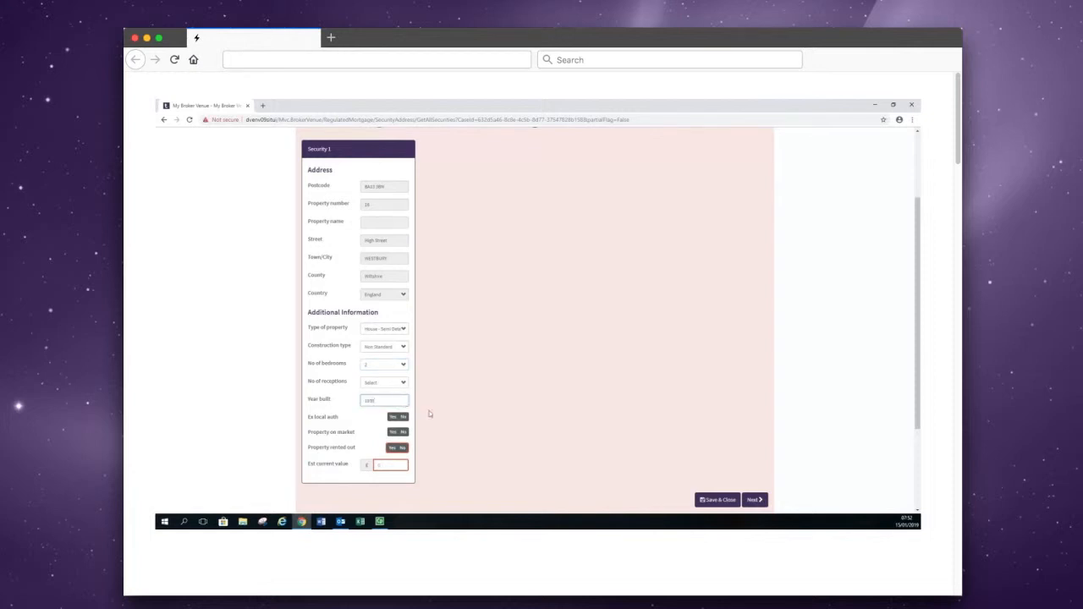
Mark the property as ex local authority, not on the market and not rented out, enter its estimated current value and continue to the existing charges.
{"action": "scroll", "coordinate": [429, 415], "scroll_direction": "down", "scroll_amount": 1}
{"action": "left_click", "coordinate": [392, 364]}
{"action": "left_click", "coordinate": [404, 379]}
{"action": "left_click", "coordinate": [403, 394]}
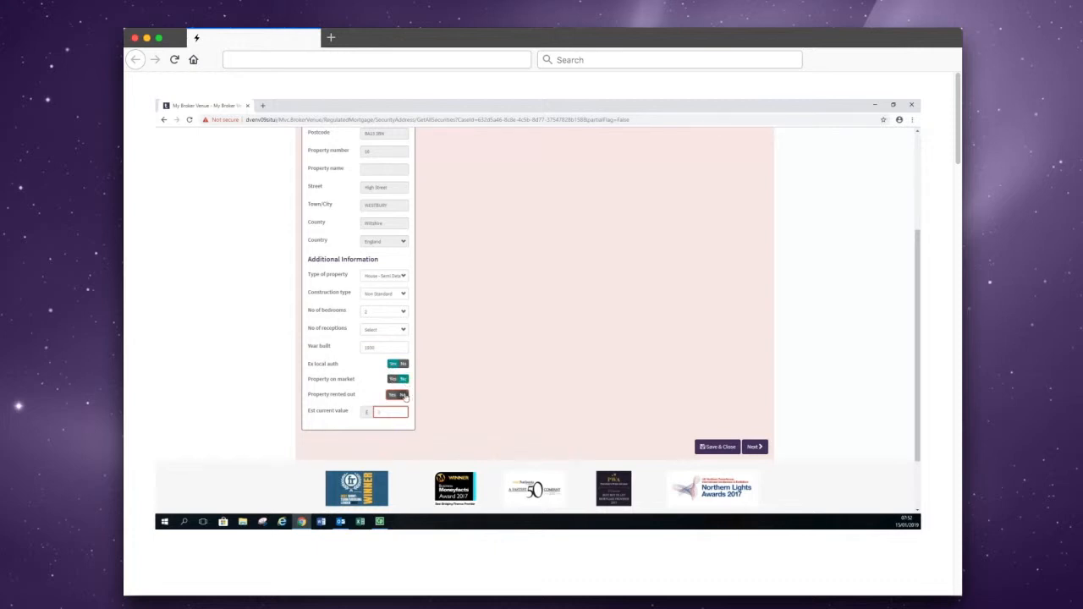
{"action": "left_click", "coordinate": [400, 409]}
{"action": "type", "text": "220000"}
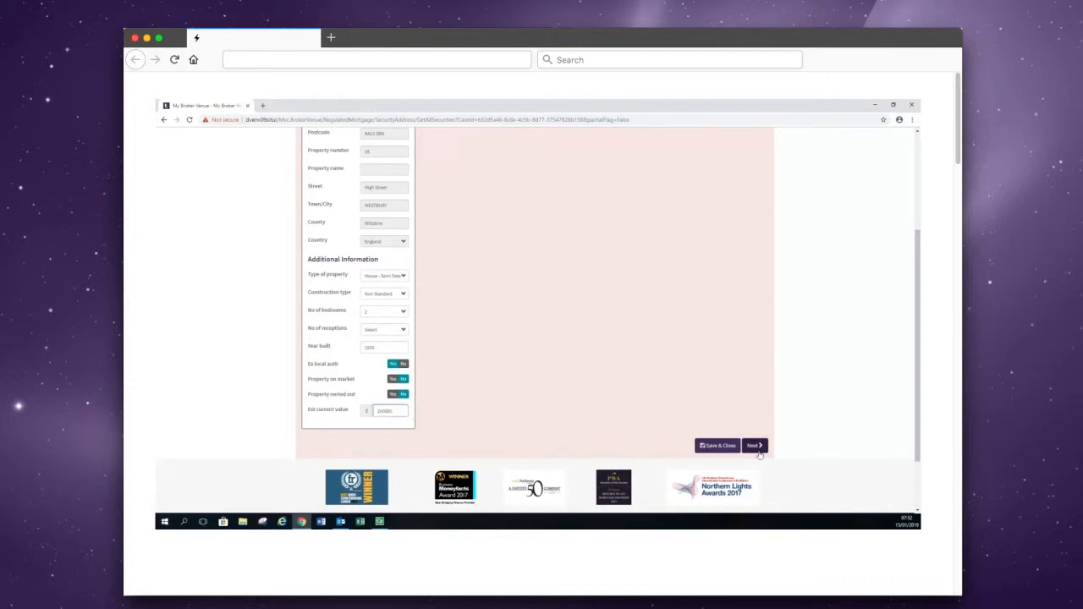
{"action": "left_click", "coordinate": [755, 445]}
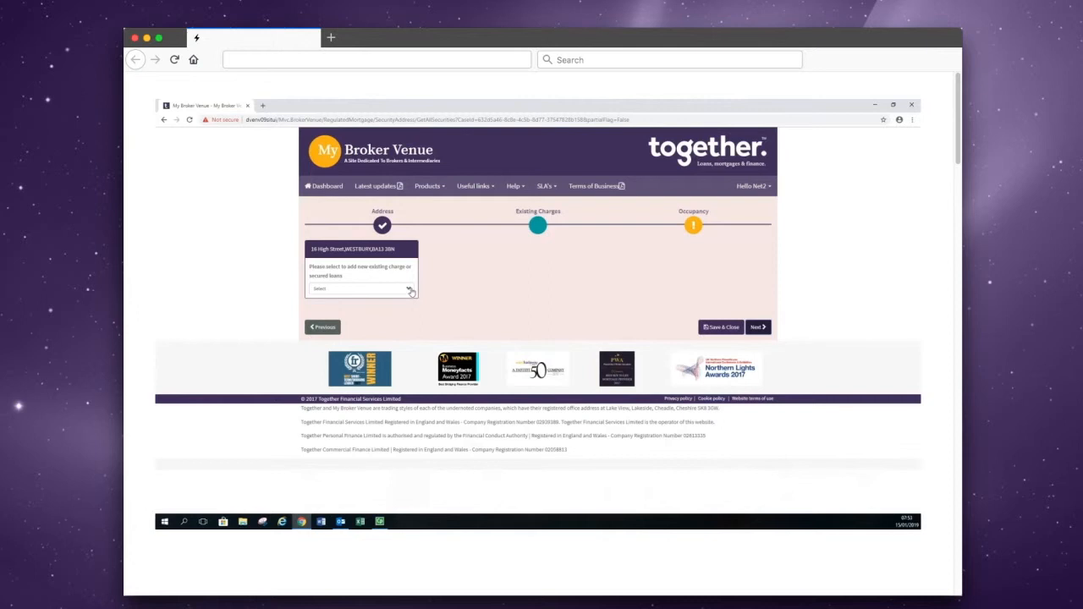
Choose Existing Mortgage as the charge to add for the security address and continue to the occupancy section.
{"action": "left_click", "coordinate": [409, 290]}
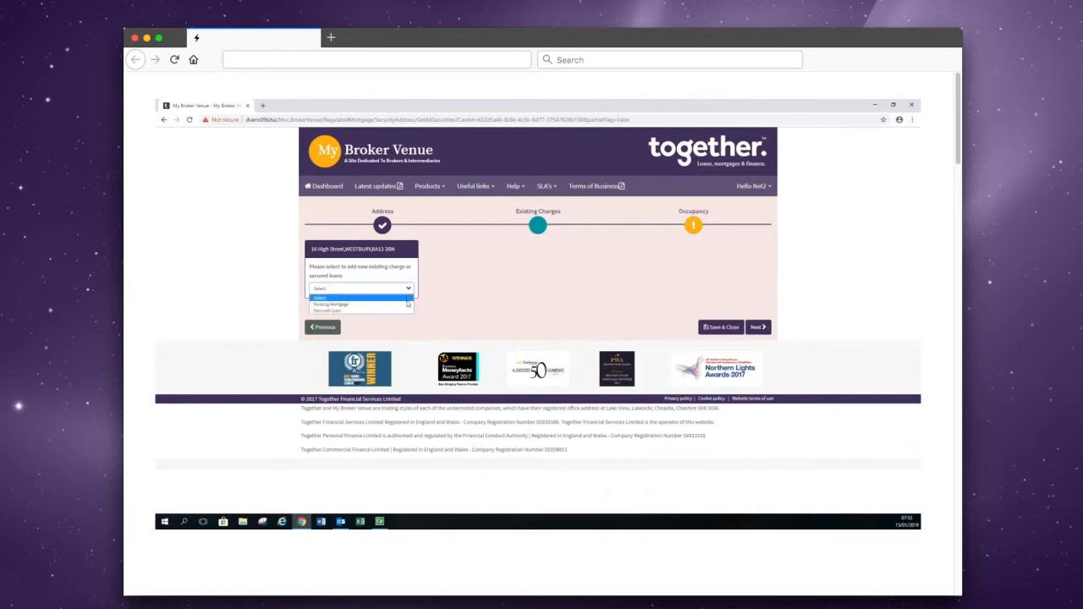
{"action": "left_click", "coordinate": [408, 305]}
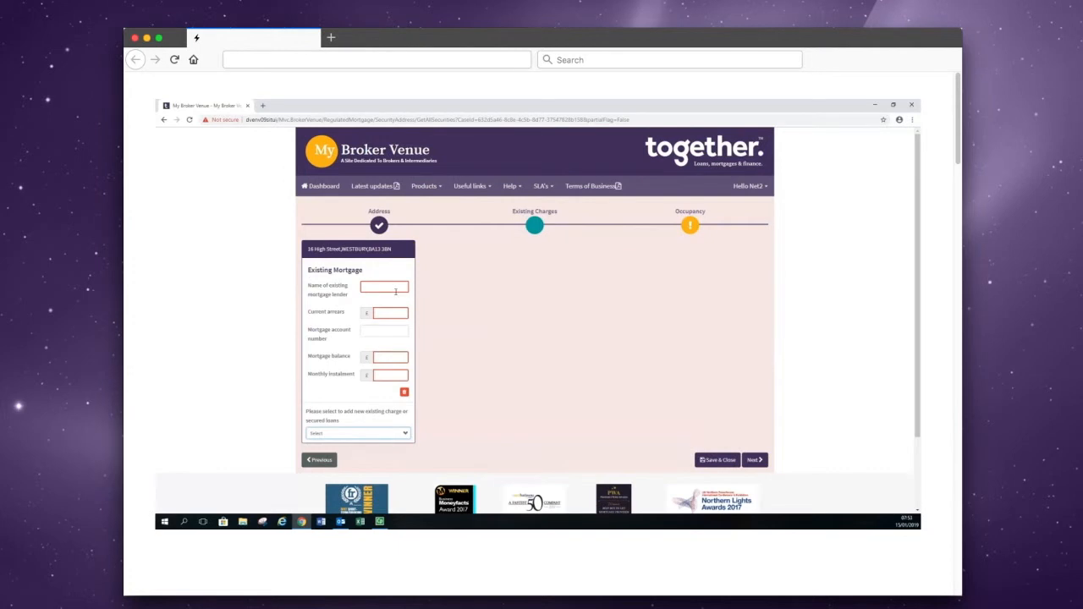
{"action": "left_click", "coordinate": [744, 461]}
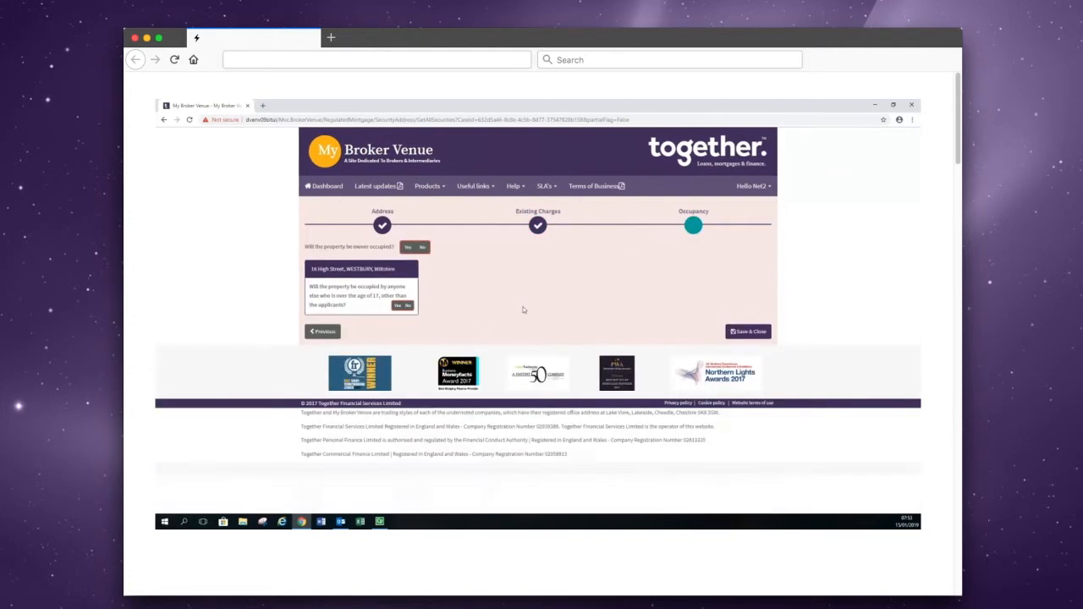
Mark the property as owner occupied with no other occupants over the age of 17, and save and close the security details.
{"action": "left_click", "coordinate": [407, 306]}
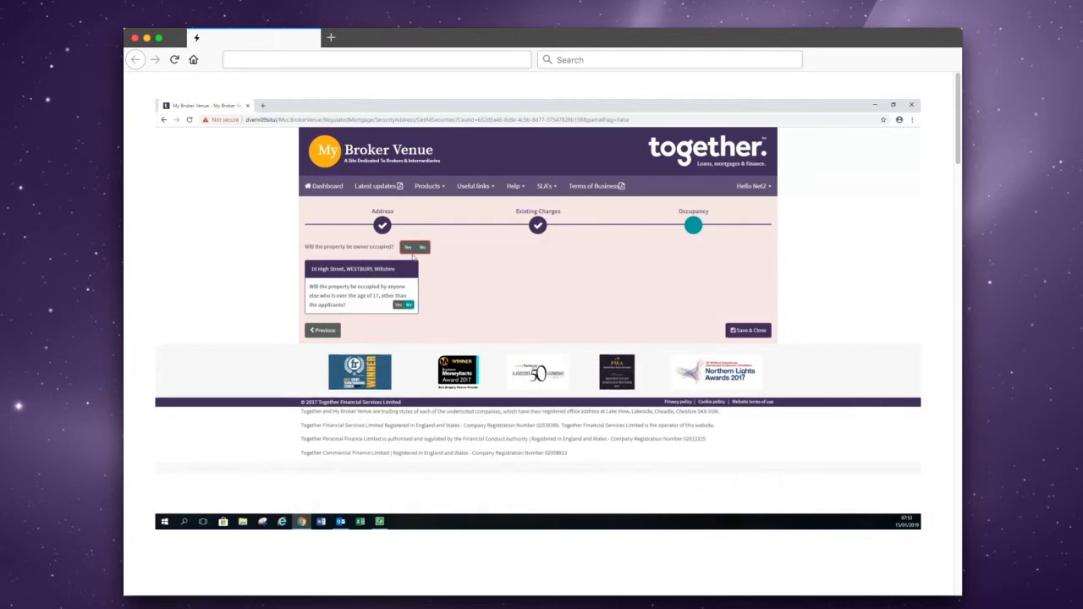
{"action": "left_click", "coordinate": [407, 247]}
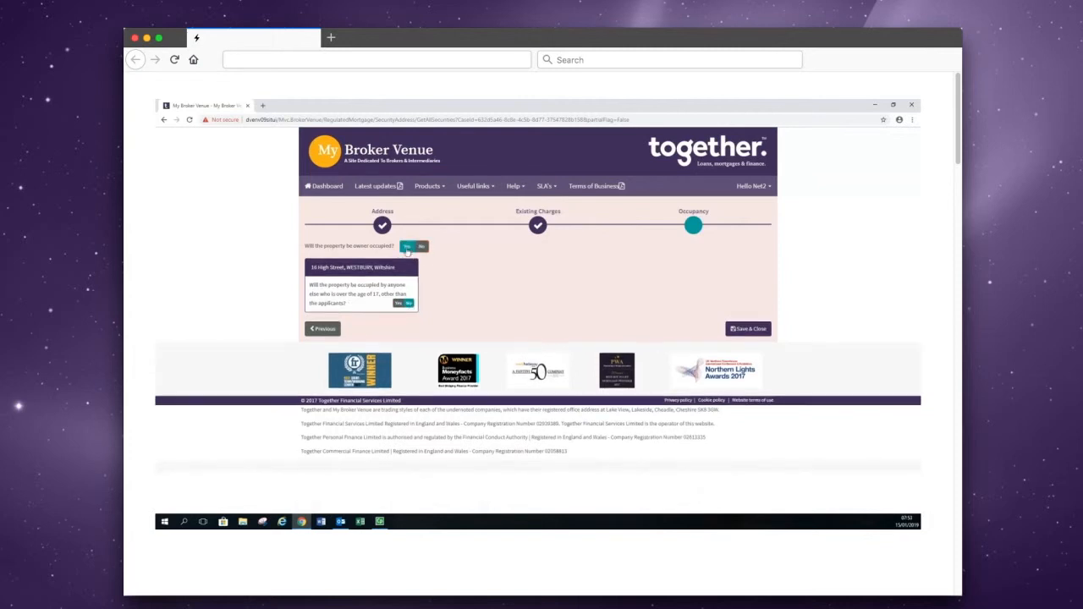
{"action": "left_click", "coordinate": [749, 329]}
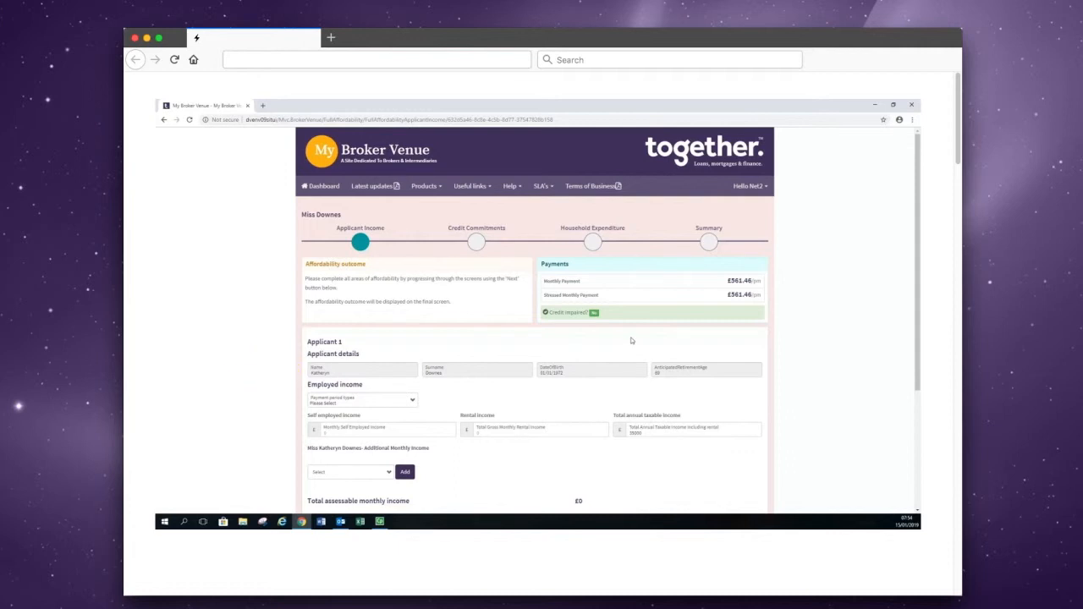
Set the employed income payment period to Monthly and enter a net income of 2200 for each of the three months.
{"action": "scroll", "coordinate": [630, 340], "scroll_direction": "down", "scroll_amount": 1}
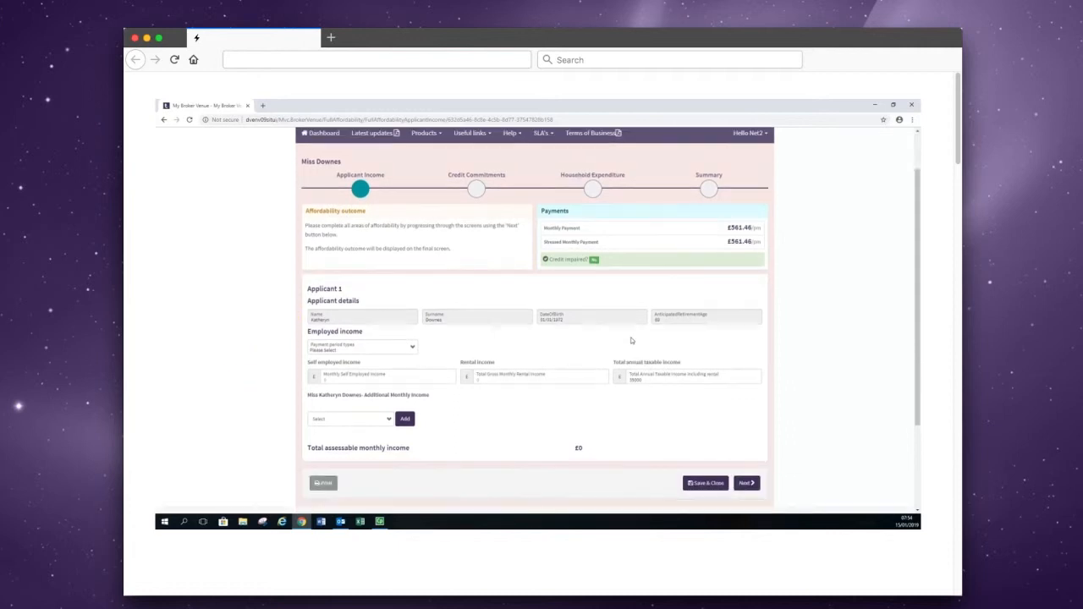
{"action": "left_click", "coordinate": [413, 351]}
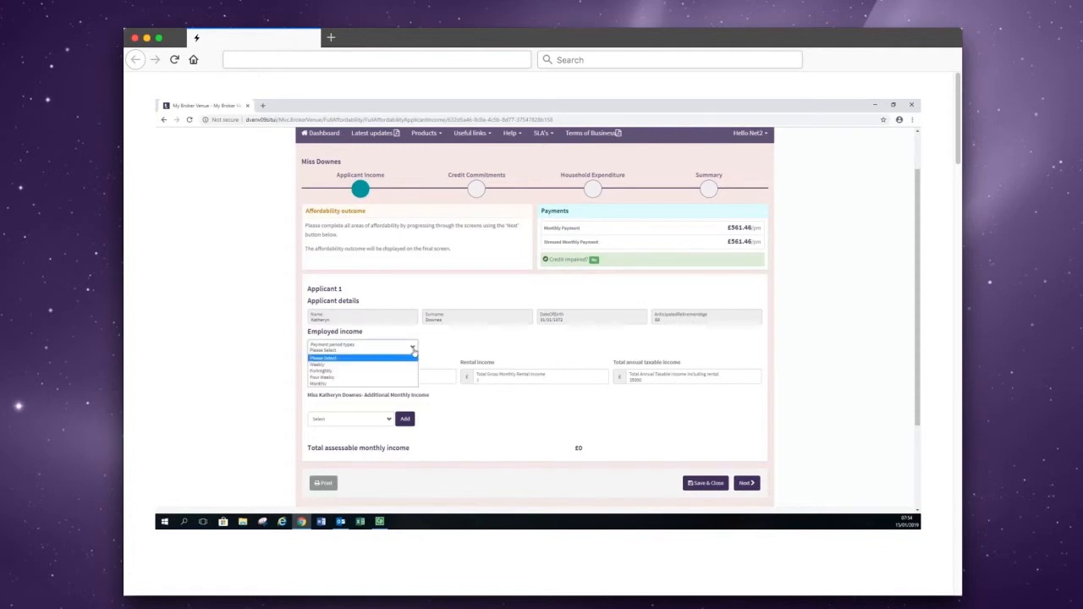
{"action": "left_click", "coordinate": [412, 383]}
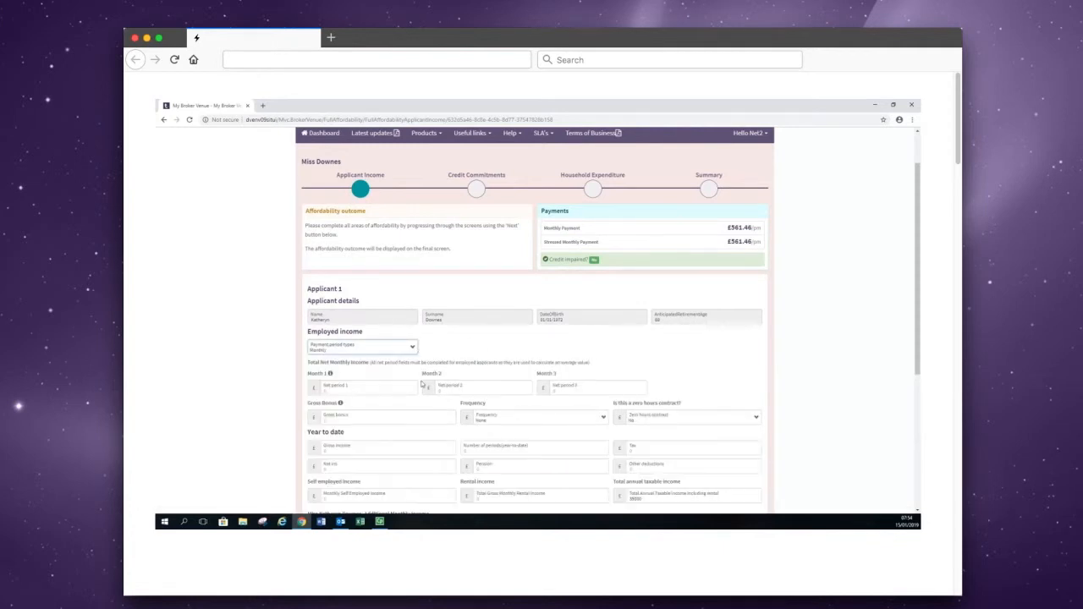
{"action": "scroll", "coordinate": [482, 344], "scroll_direction": "down", "scroll_amount": 1}
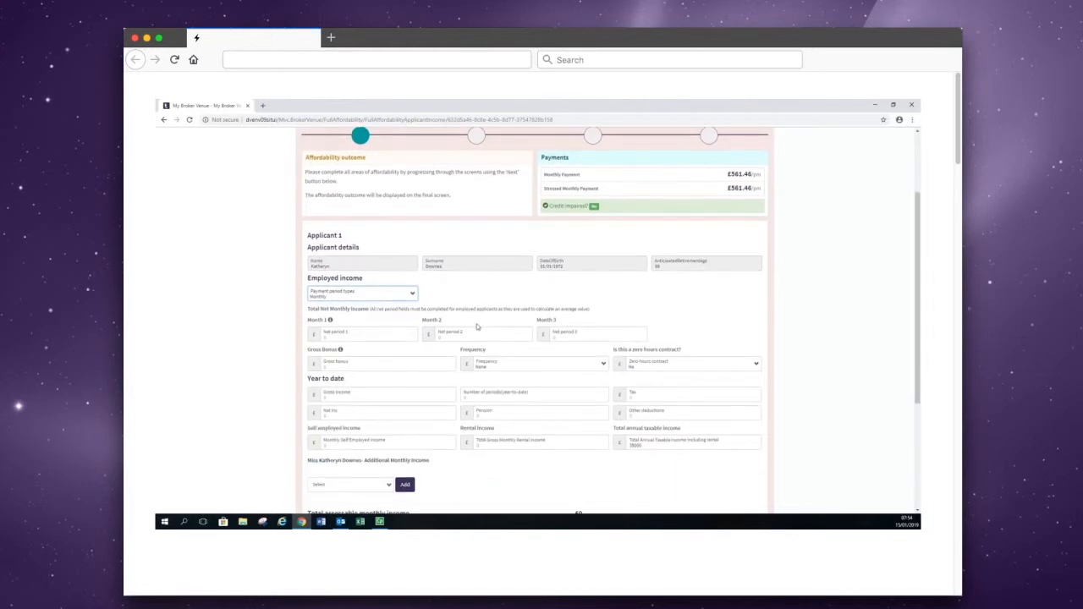
{"action": "scroll", "coordinate": [471, 309], "scroll_direction": "down", "scroll_amount": 1}
{"action": "left_click", "coordinate": [400, 280]}
{"action": "type", "text": "2200"}
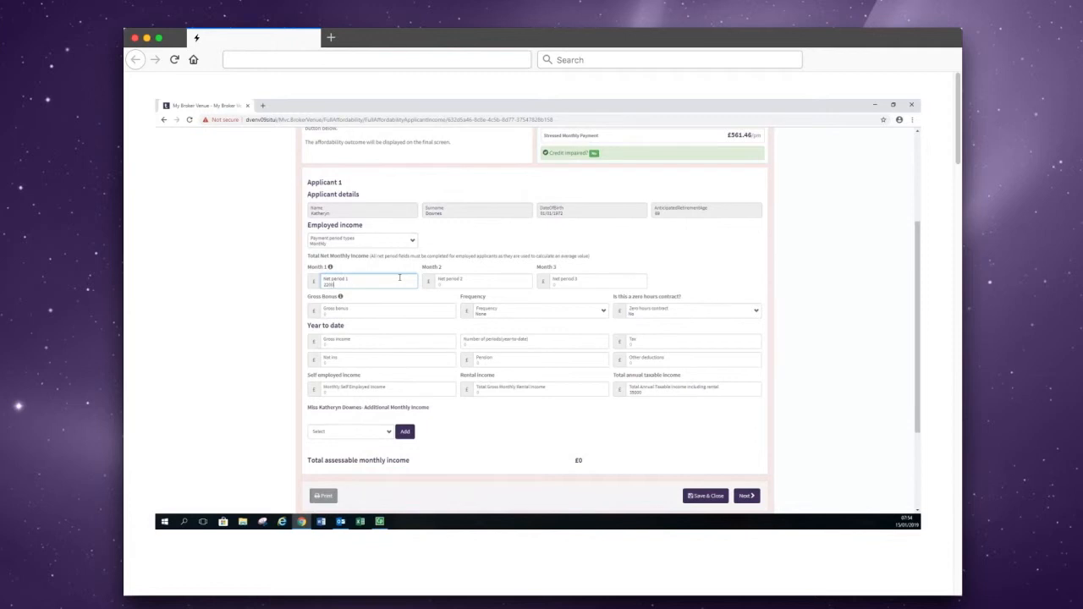
{"action": "left_click", "coordinate": [489, 288]}
{"action": "type", "text": "2200"}
{"action": "left_click", "coordinate": [579, 281]}
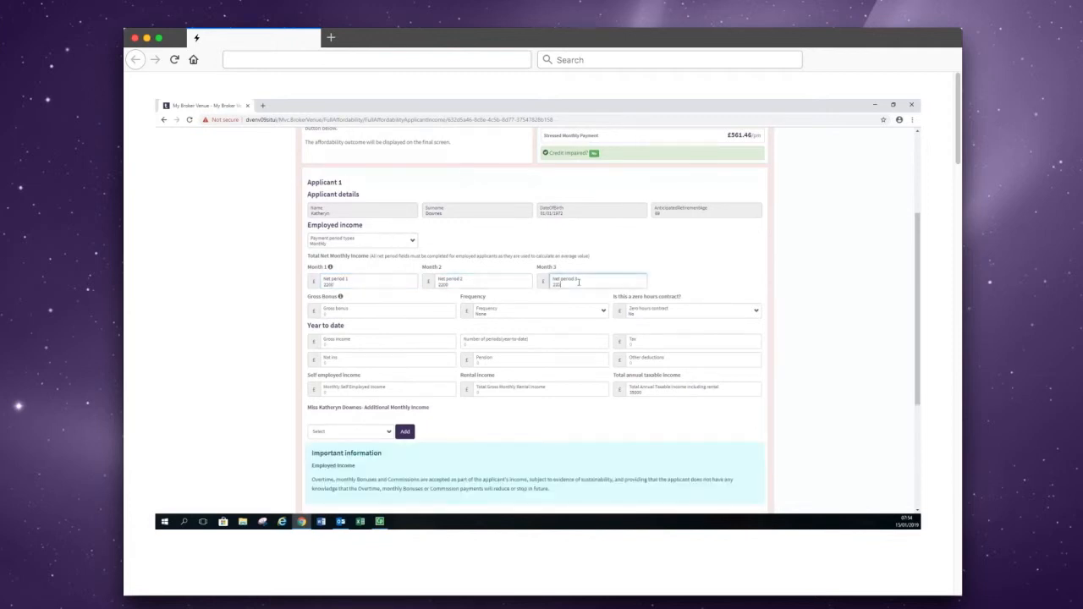
Look through the additional monthly income types without choosing one, and continue to the credit commitments.
{"action": "scroll", "coordinate": [565, 278], "scroll_direction": "down", "scroll_amount": 1}
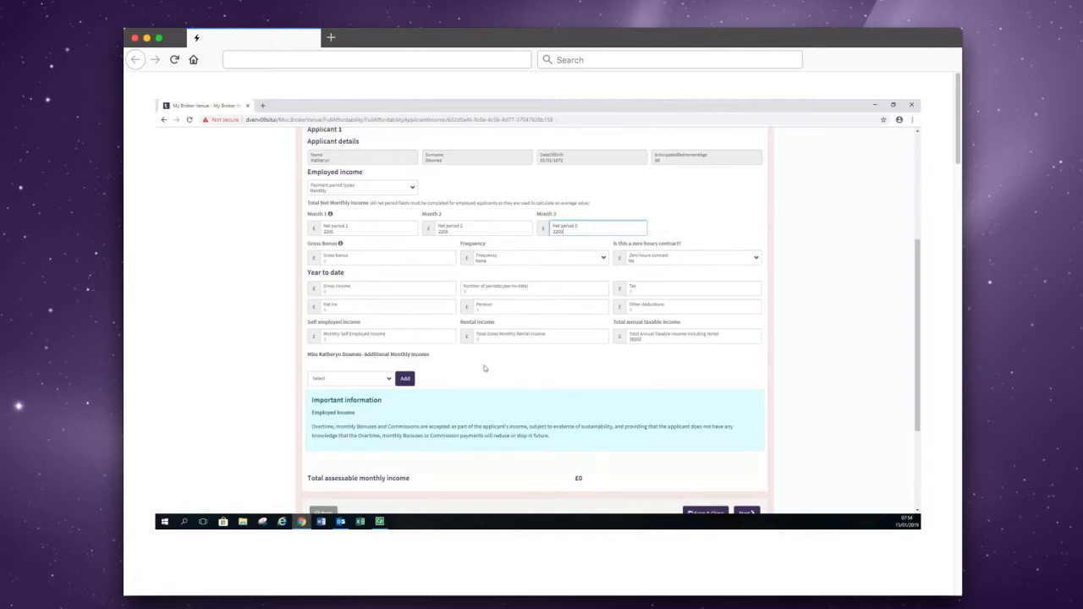
{"action": "scroll", "coordinate": [485, 368], "scroll_direction": "down", "scroll_amount": 1}
{"action": "left_click", "coordinate": [390, 328]}
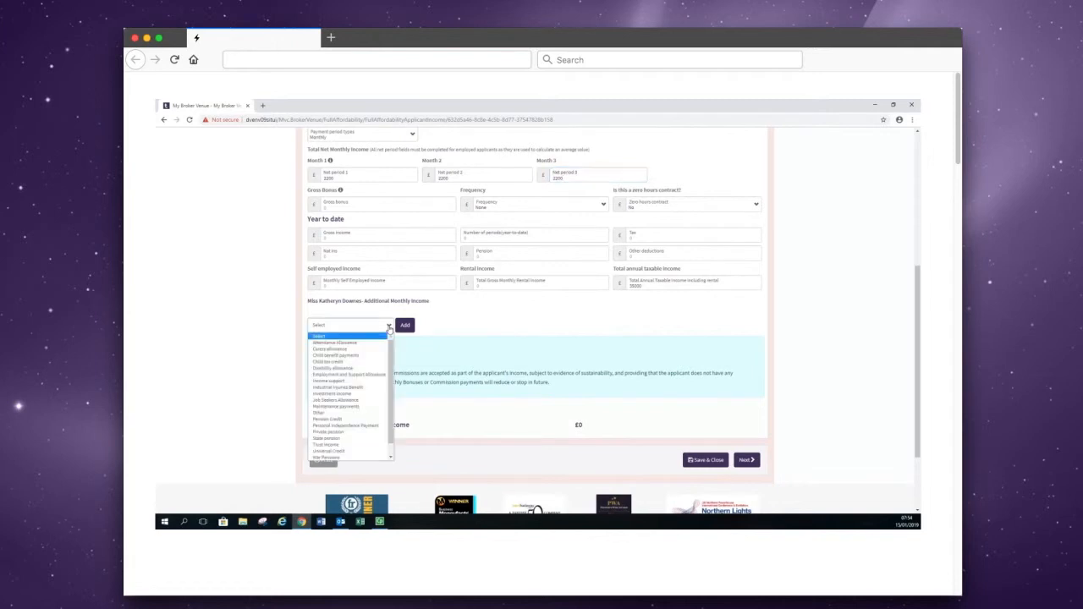
{"action": "left_click", "coordinate": [390, 327]}
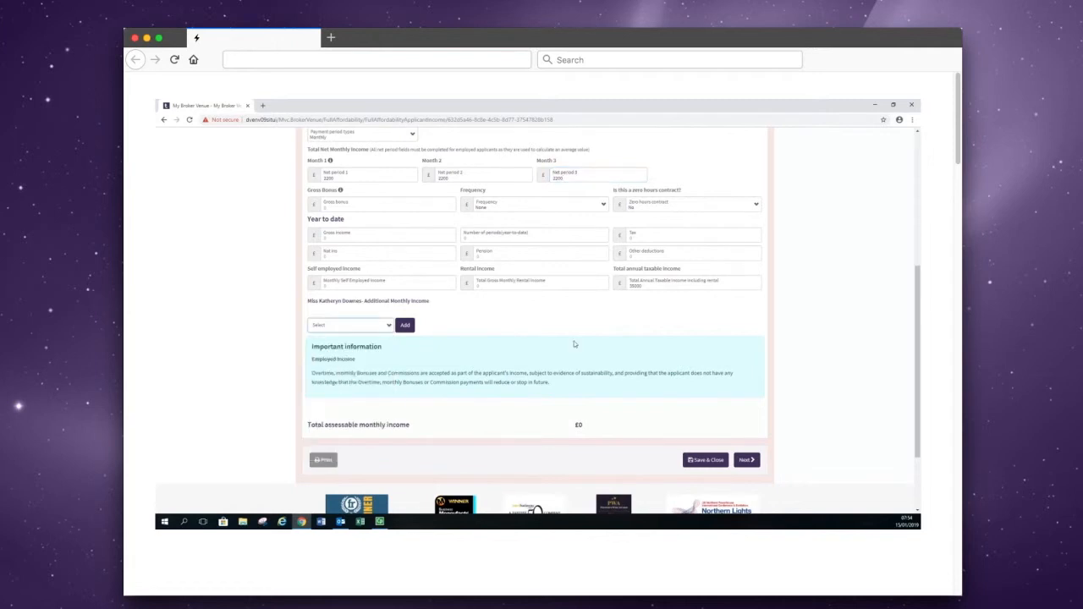
{"action": "left_click", "coordinate": [705, 459]}
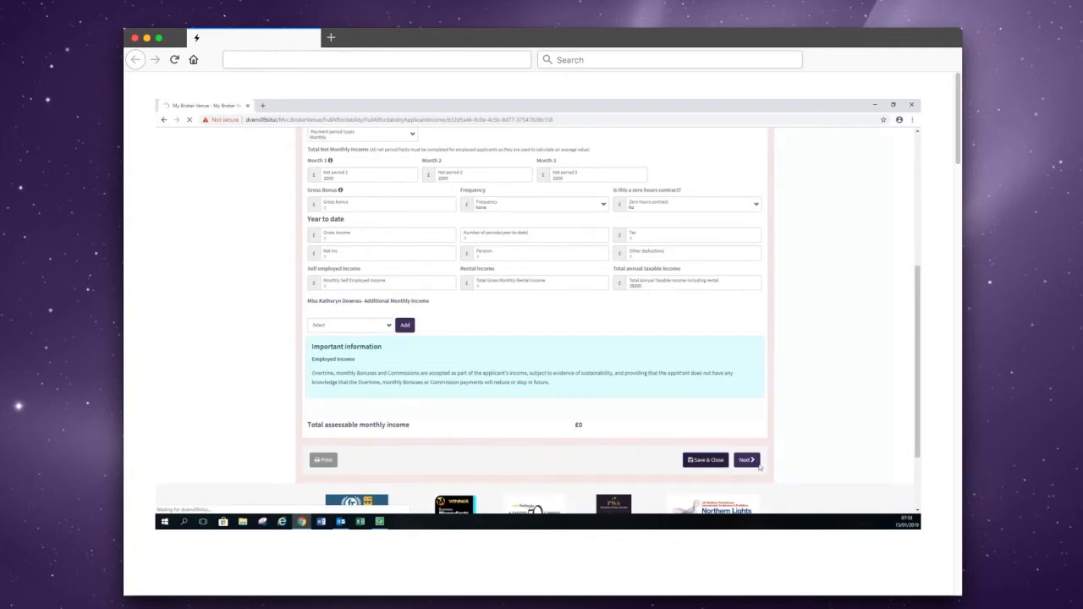
{"action": "left_click", "coordinate": [746, 459]}
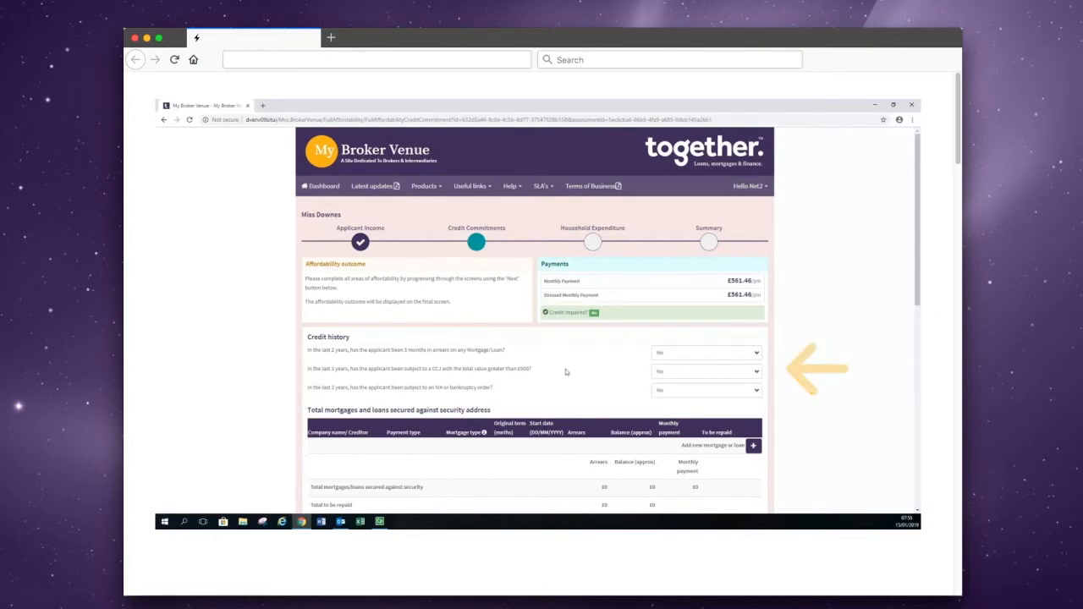
Review the credit commitments, continue to the household expenditure and calculate the applicant's affordability.
{"action": "scroll", "coordinate": [566, 371], "scroll_direction": "down", "scroll_amount": 1}
{"action": "scroll", "coordinate": [567, 360], "scroll_direction": "down", "scroll_amount": 2}
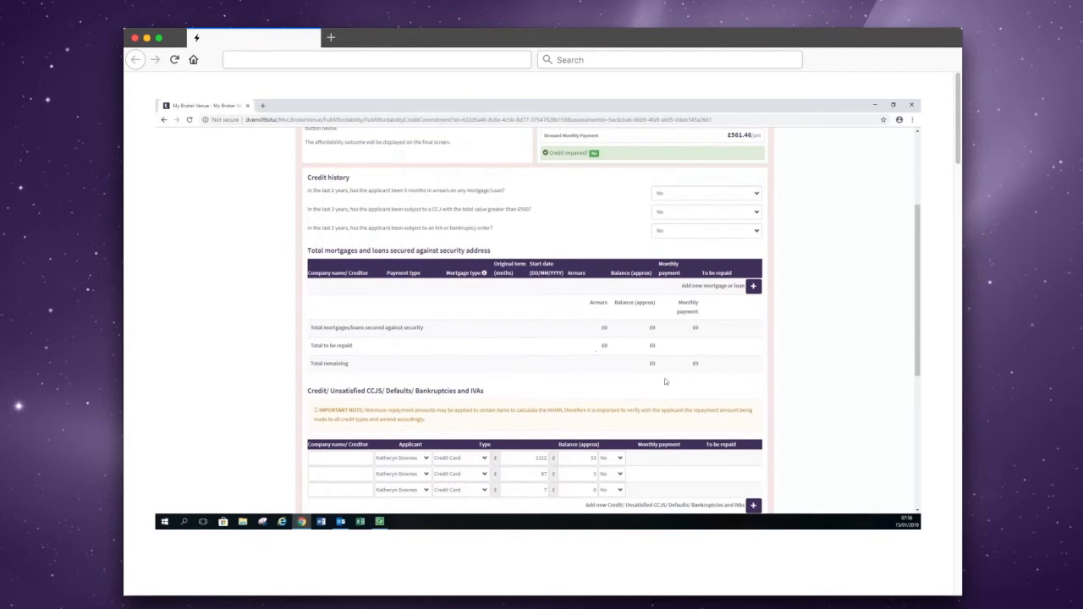
{"action": "scroll", "coordinate": [664, 381], "scroll_direction": "down", "scroll_amount": 2}
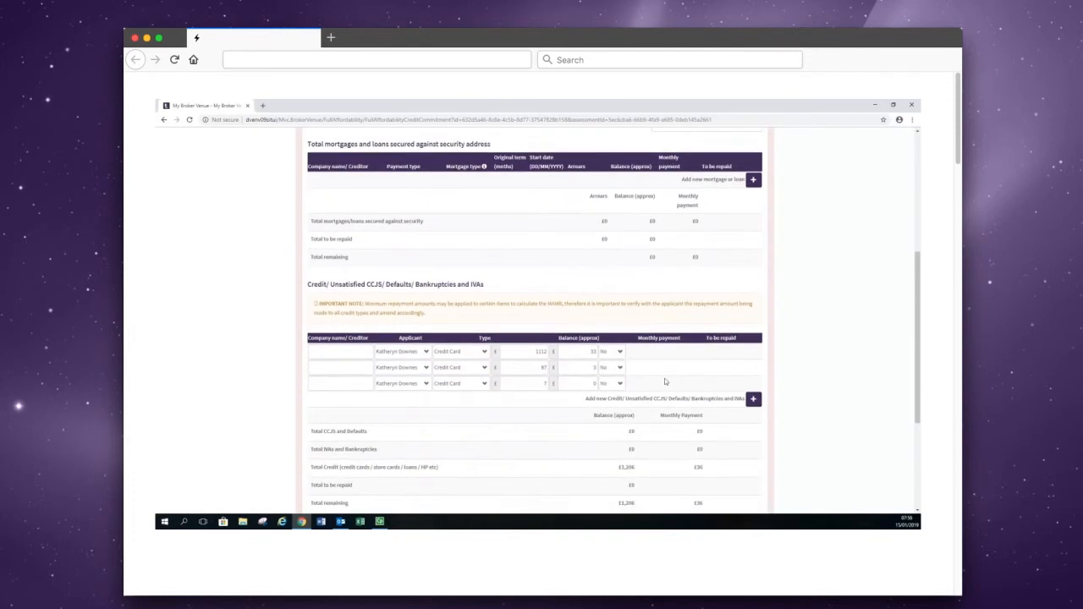
{"action": "scroll", "coordinate": [664, 377], "scroll_direction": "down", "scroll_amount": 2}
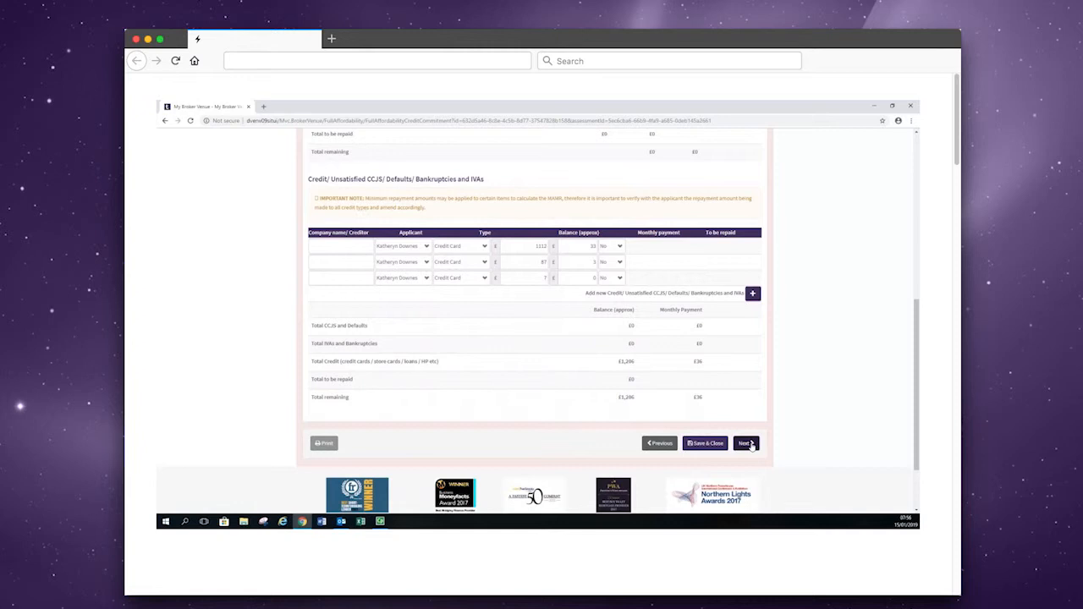
{"action": "left_click", "coordinate": [746, 443]}
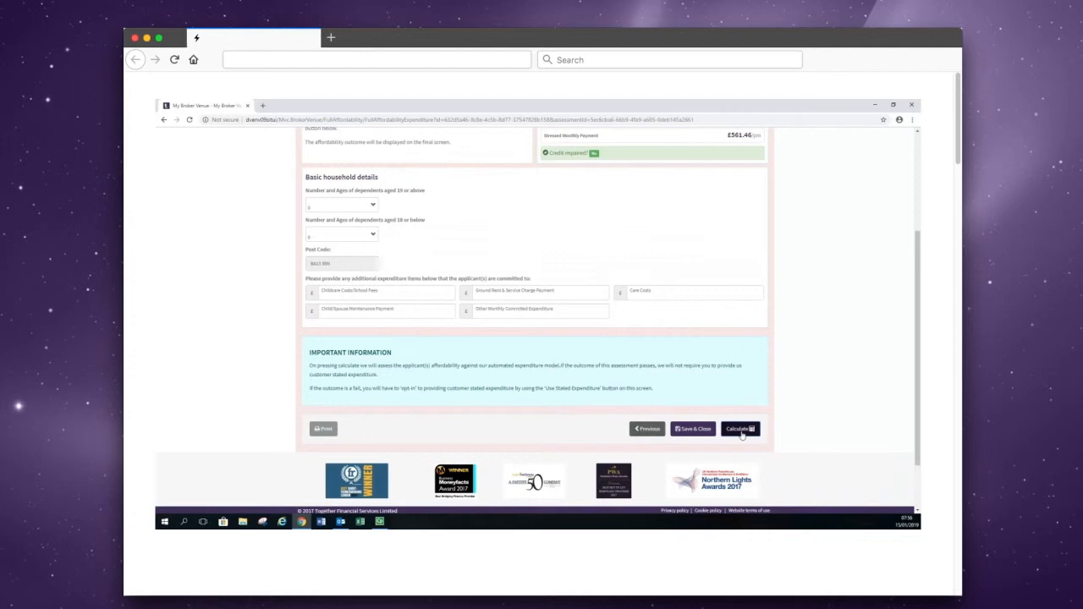
{"action": "left_click", "coordinate": [740, 431]}
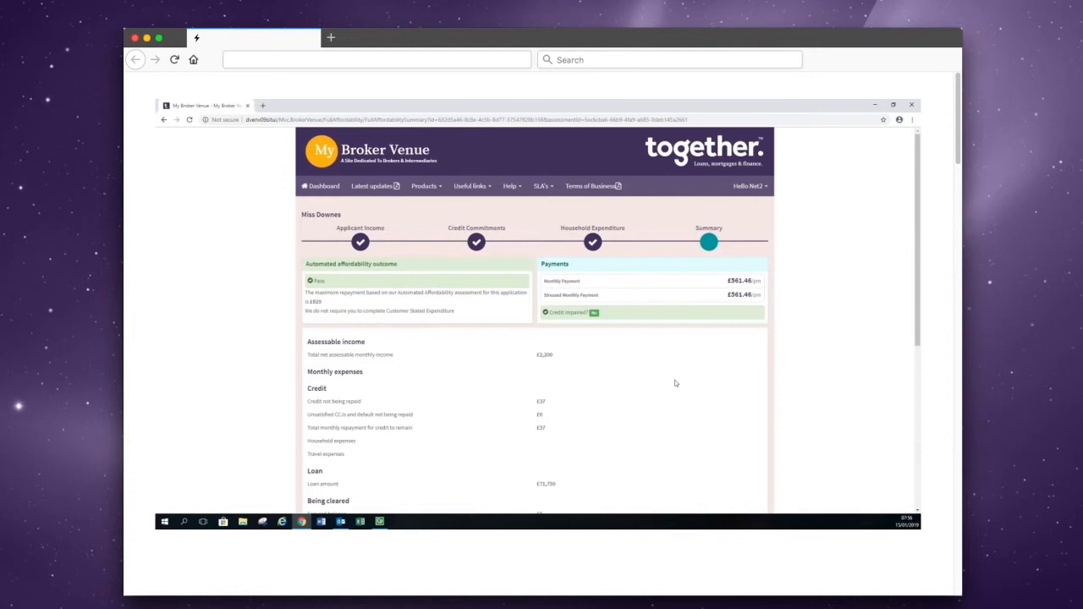
Review the affordability summary, save and close it, and open the submission checklist.
{"action": "scroll", "coordinate": [675, 383], "scroll_direction": "down", "scroll_amount": 1}
{"action": "scroll", "coordinate": [675, 383], "scroll_direction": "down", "scroll_amount": 3}
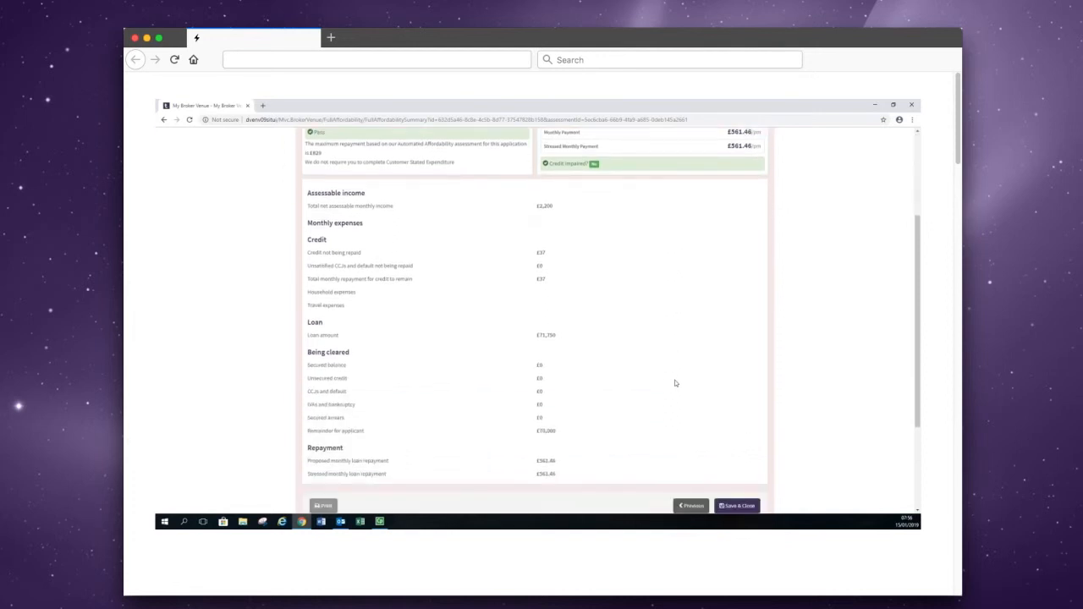
{"action": "left_click", "coordinate": [751, 434]}
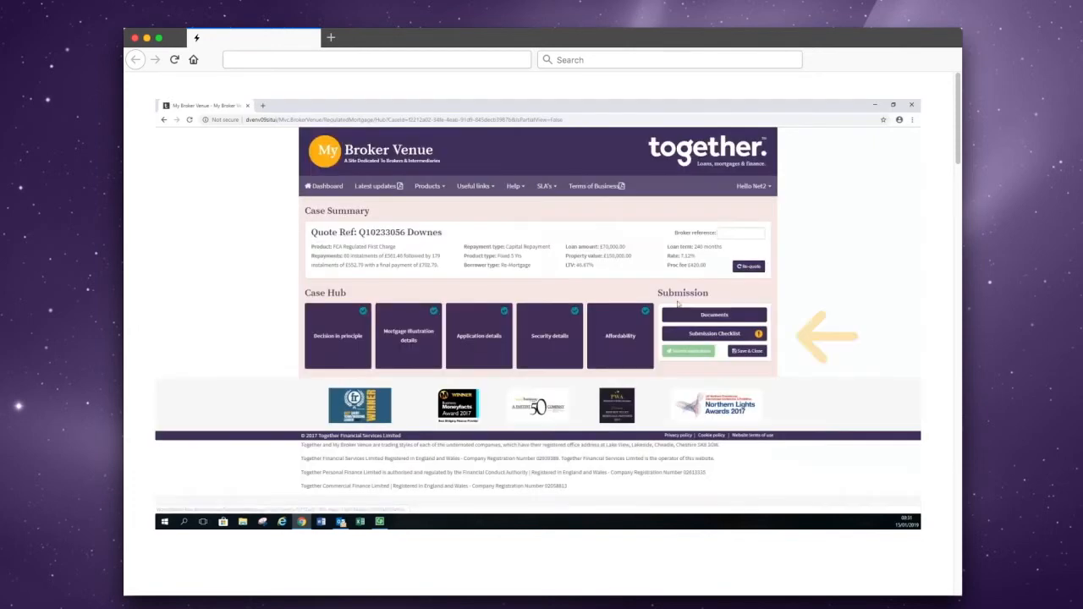
{"action": "left_click", "coordinate": [718, 337]}
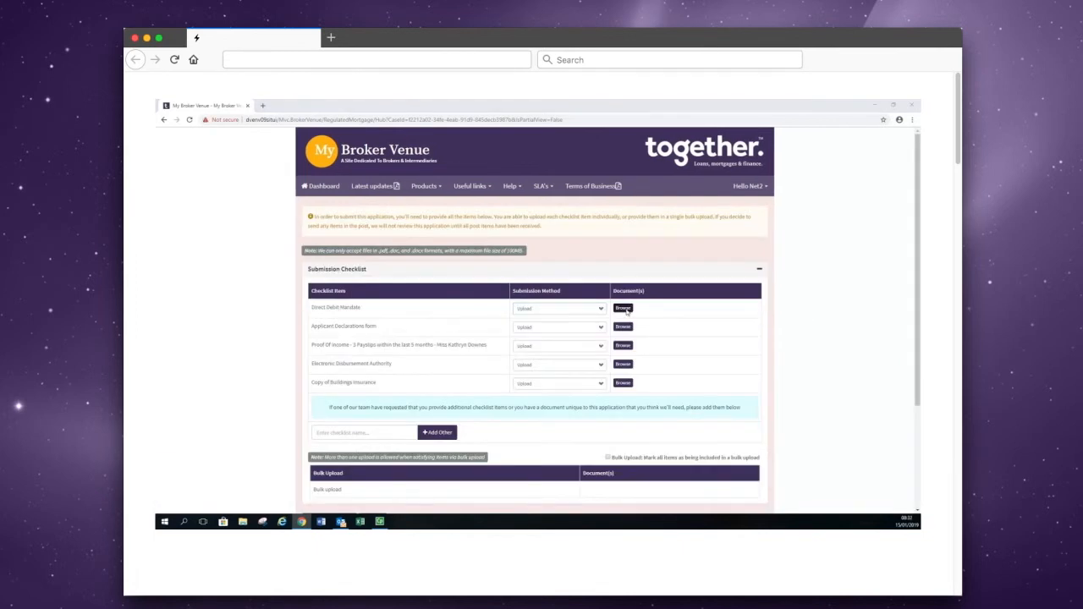
Look at the file upload and submission method options for the Direct Debit Mandate without changing them.
{"action": "left_click", "coordinate": [625, 308]}
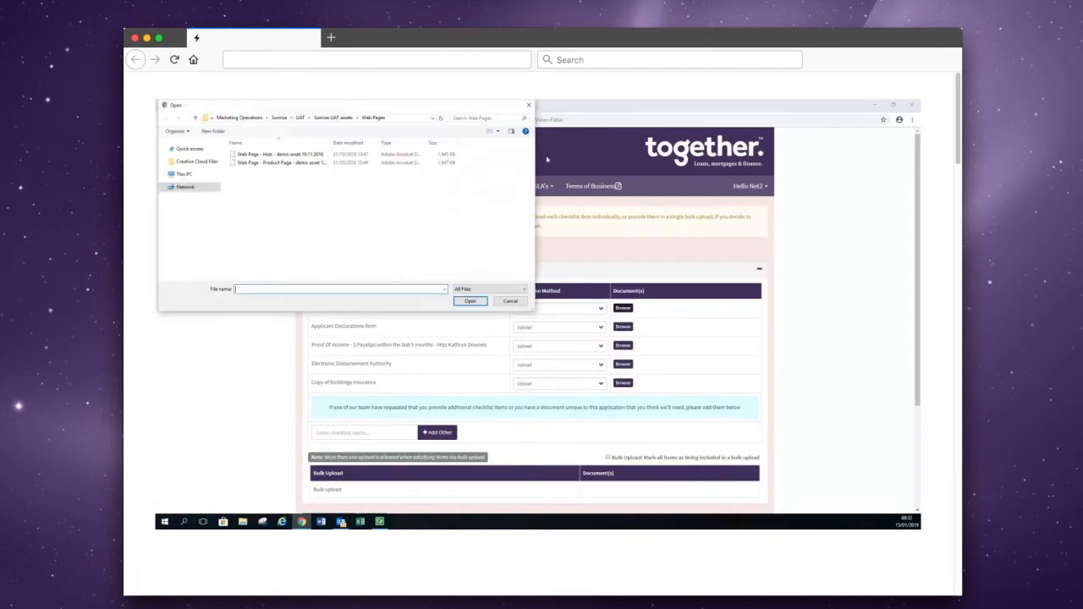
{"action": "left_click", "coordinate": [528, 106]}
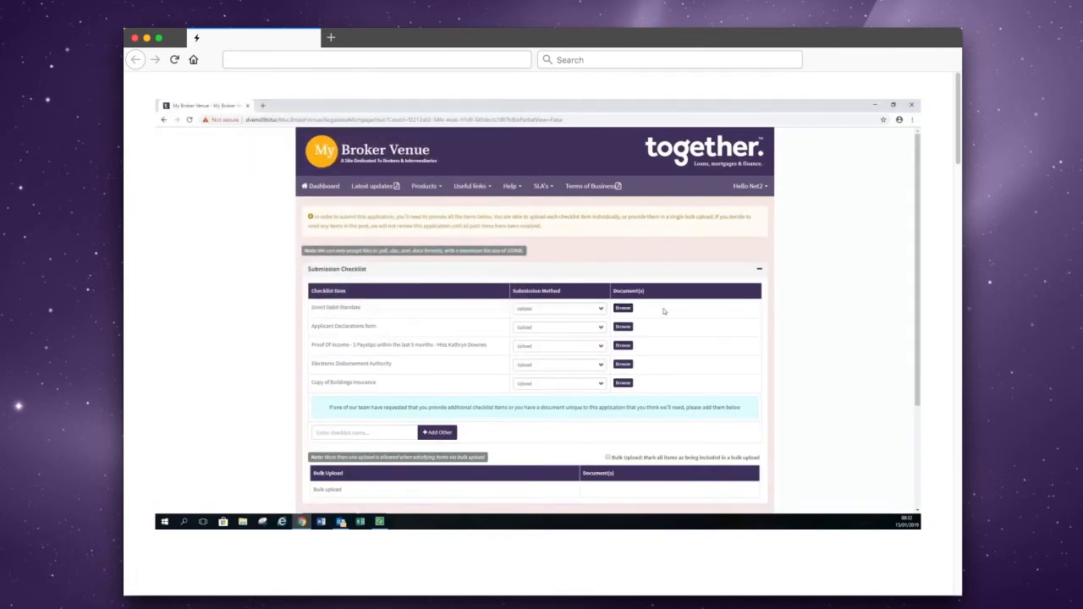
{"action": "left_click", "coordinate": [534, 310]}
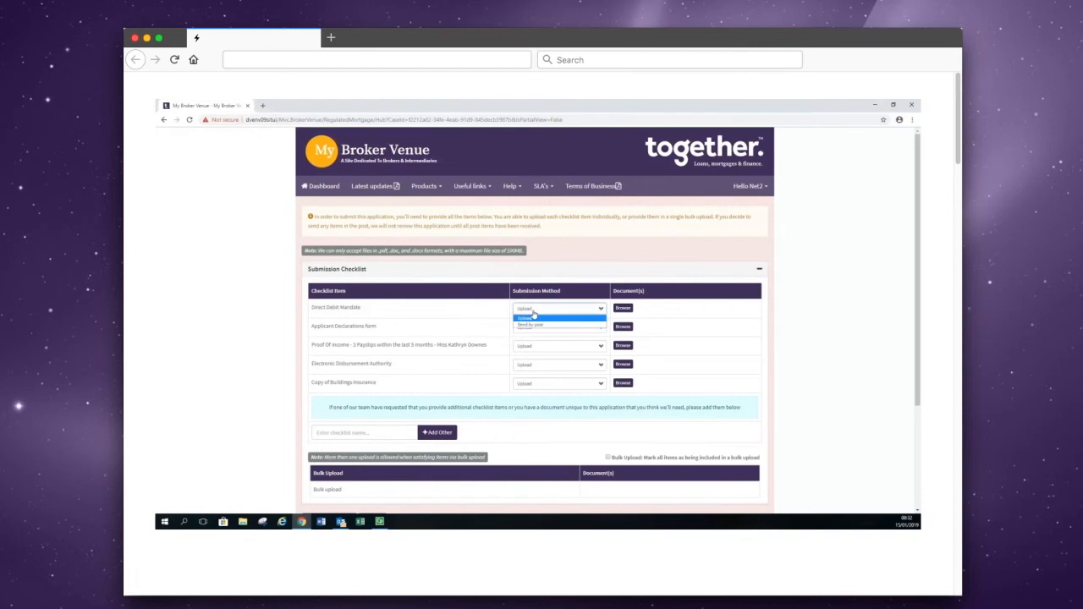
{"action": "left_click", "coordinate": [534, 318]}
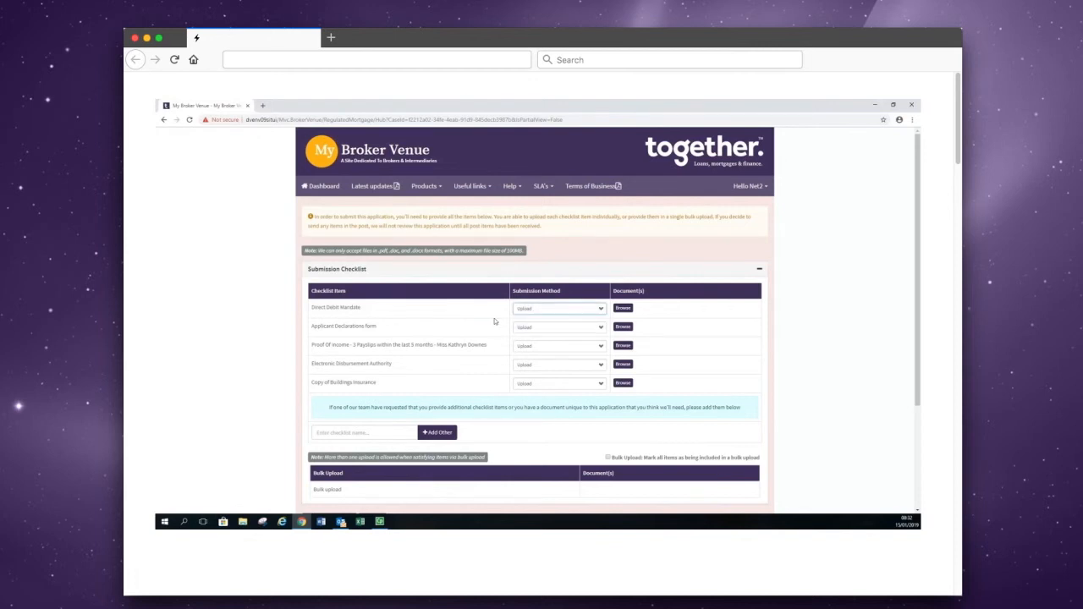
Set the submission method of all five checklist items to Send by post and close the checklist.
{"action": "scroll", "coordinate": [494, 321], "scroll_direction": "down", "scroll_amount": 3}
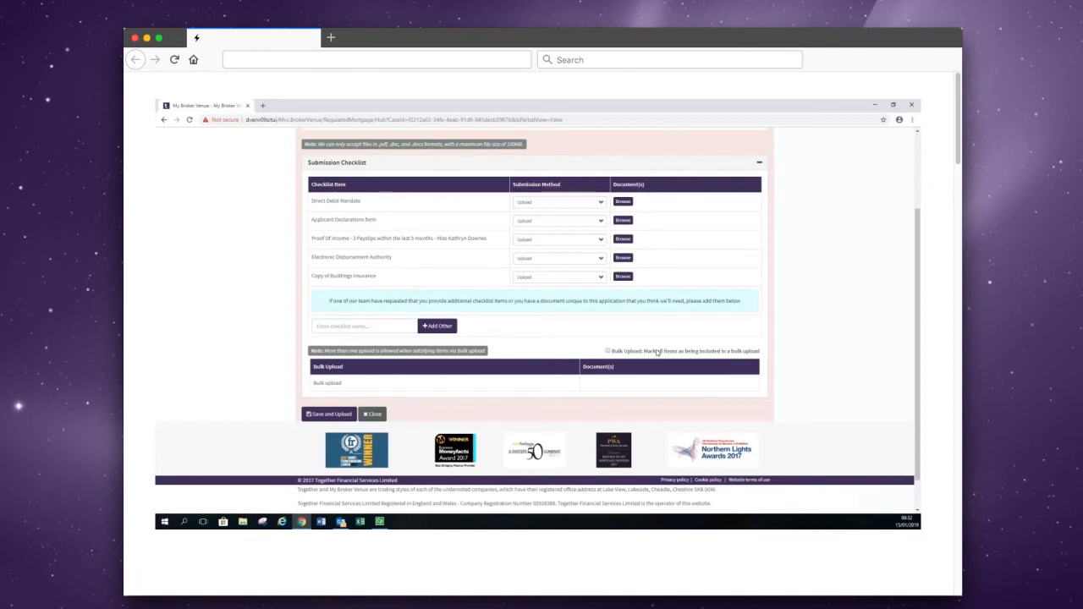
{"action": "left_click", "coordinate": [580, 204]}
{"action": "left_click", "coordinate": [551, 218]}
{"action": "left_click", "coordinate": [552, 220]}
{"action": "left_click", "coordinate": [552, 237]}
{"action": "left_click", "coordinate": [552, 241]}
{"action": "left_click", "coordinate": [552, 255]}
{"action": "left_click", "coordinate": [552, 258]}
{"action": "left_click", "coordinate": [556, 272]}
{"action": "left_click", "coordinate": [556, 276]}
{"action": "left_click", "coordinate": [540, 294]}
{"action": "left_click", "coordinate": [550, 280]}
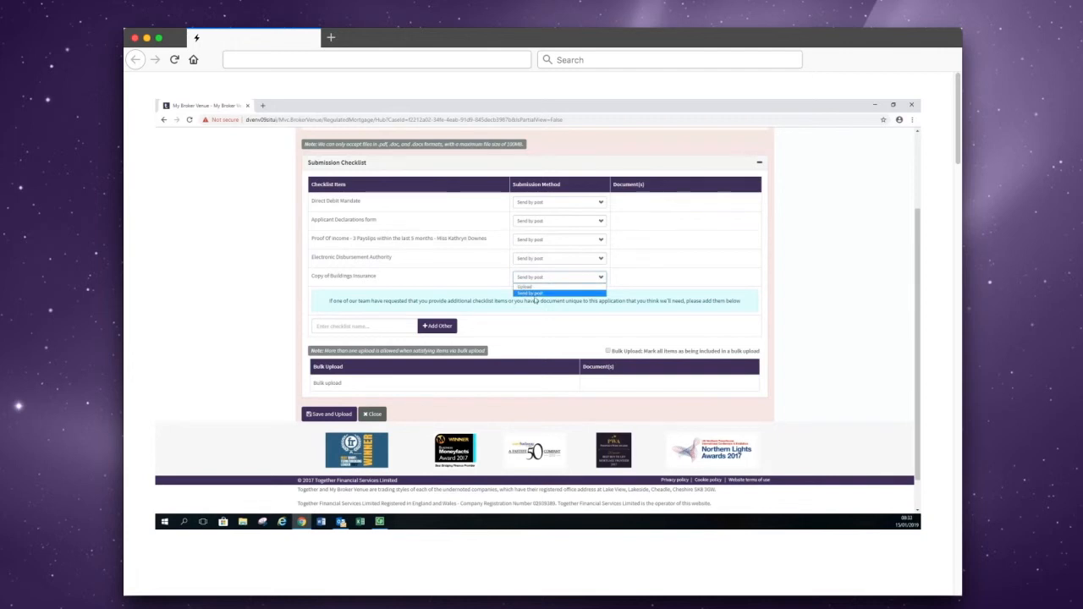
{"action": "left_click", "coordinate": [535, 300]}
{"action": "scroll", "coordinate": [534, 300], "scroll_direction": "down", "scroll_amount": 1}
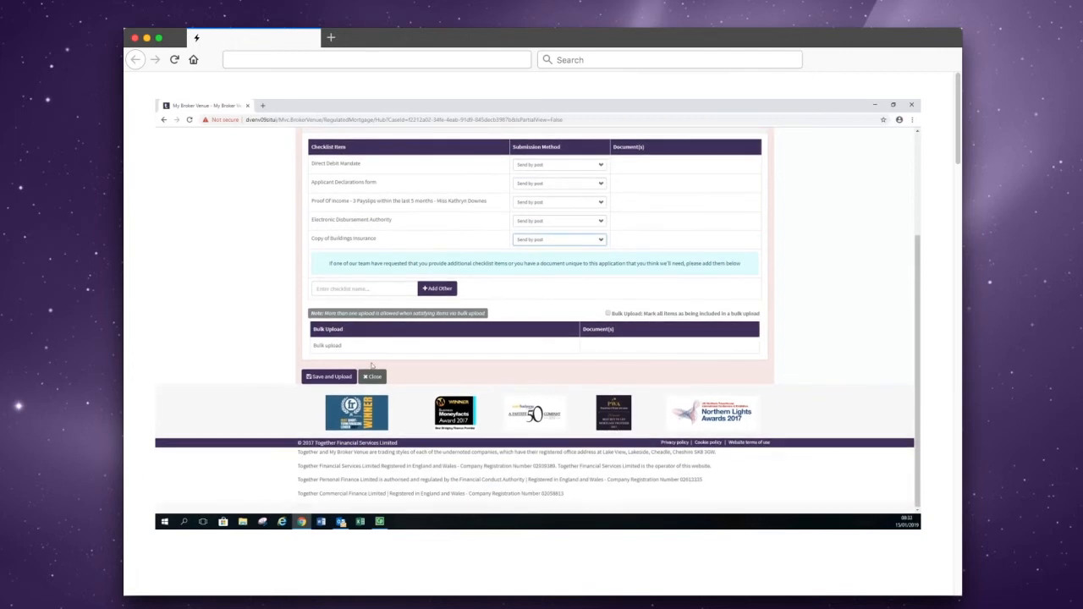
{"action": "left_click", "coordinate": [373, 376]}
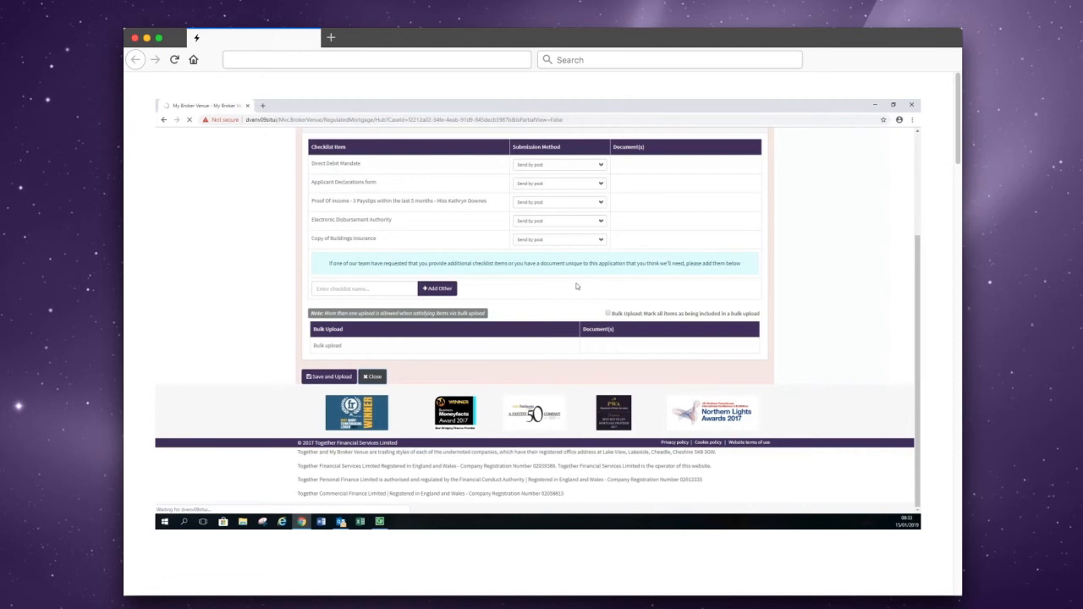
Produce the Applicant Declarations Form, Direct Debit Mandate and Electronic Disbursement Authority documents, and look through the generated document.
{"action": "left_click", "coordinate": [703, 316]}
{"action": "left_click", "coordinate": [499, 254]}
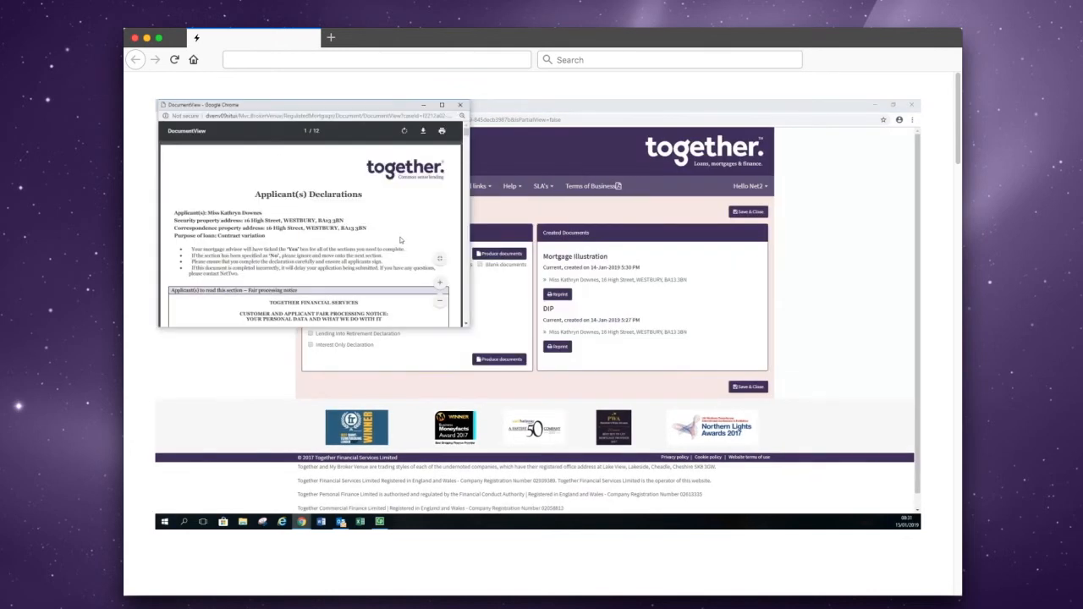
{"action": "scroll", "coordinate": [401, 240], "scroll_direction": "down", "scroll_amount": 20}
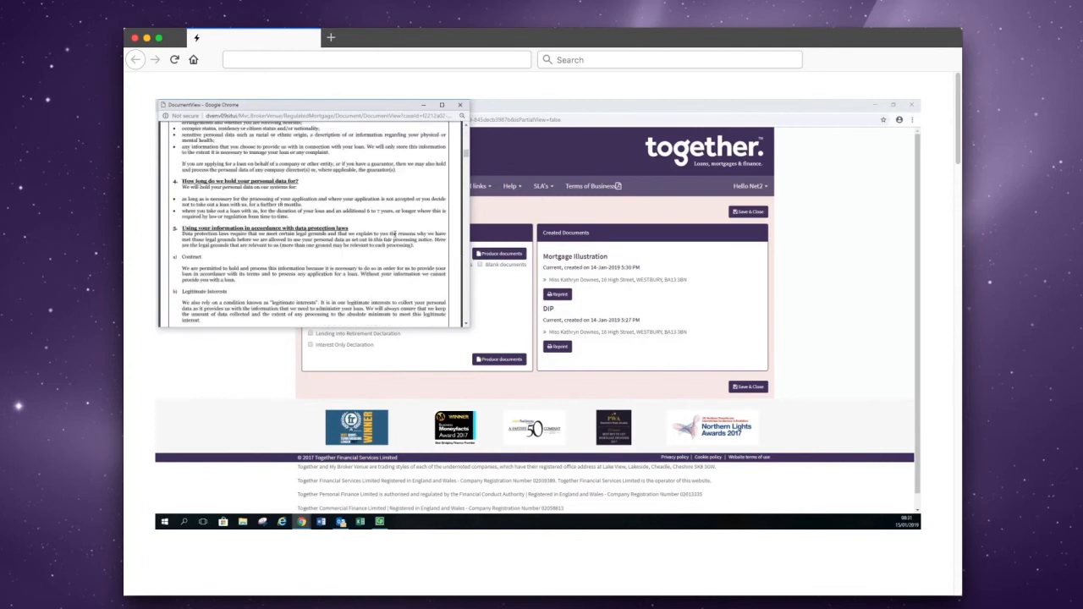
{"action": "scroll", "coordinate": [396, 237], "scroll_direction": "down", "scroll_amount": 20}
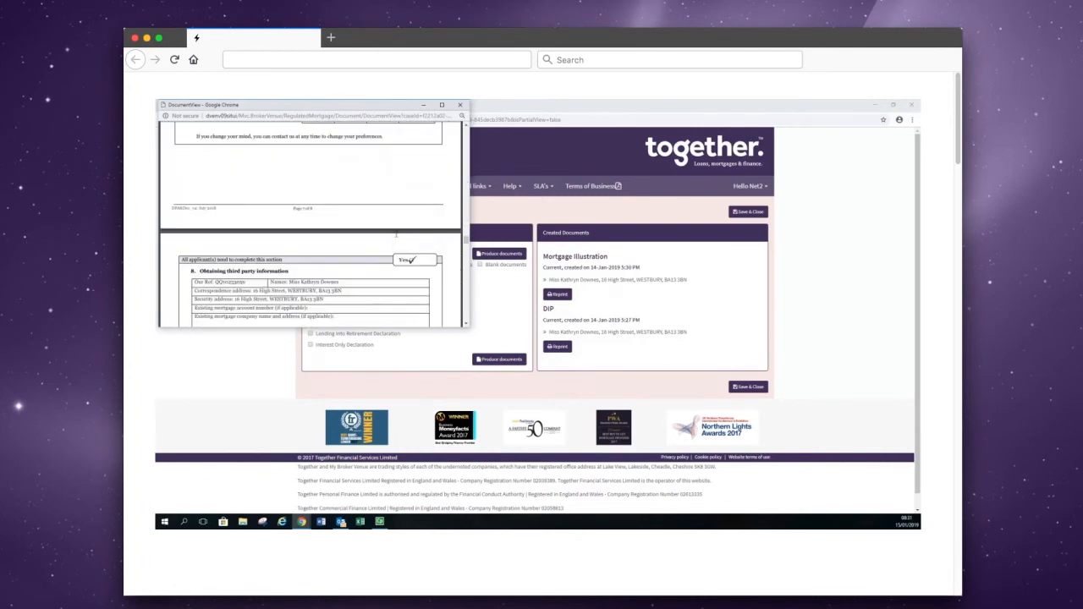
{"action": "scroll", "coordinate": [397, 241], "scroll_direction": "down", "scroll_amount": 20}
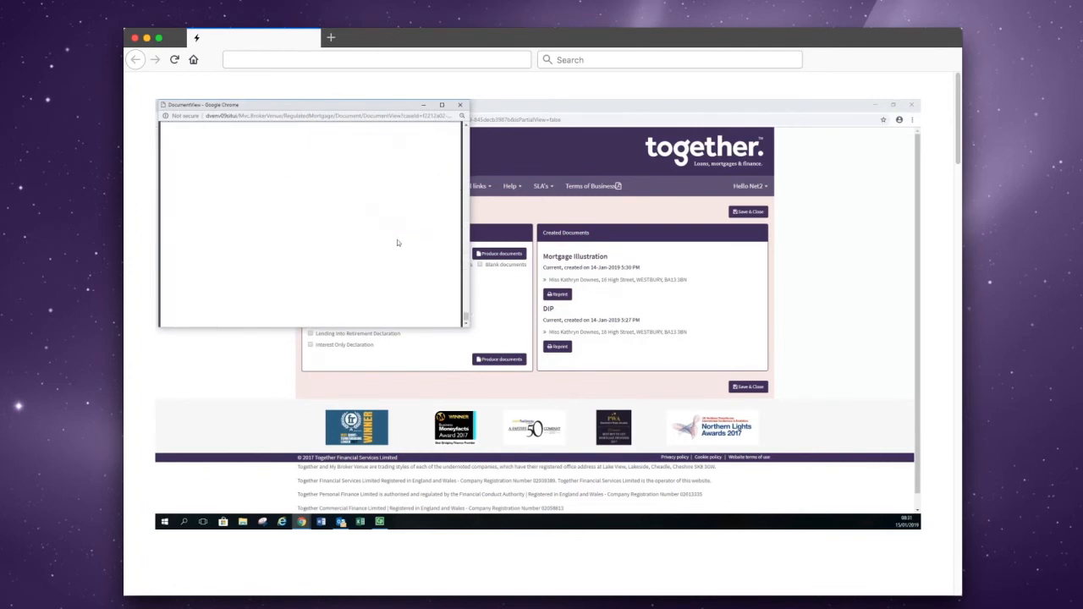
{"action": "left_click", "coordinate": [464, 105]}
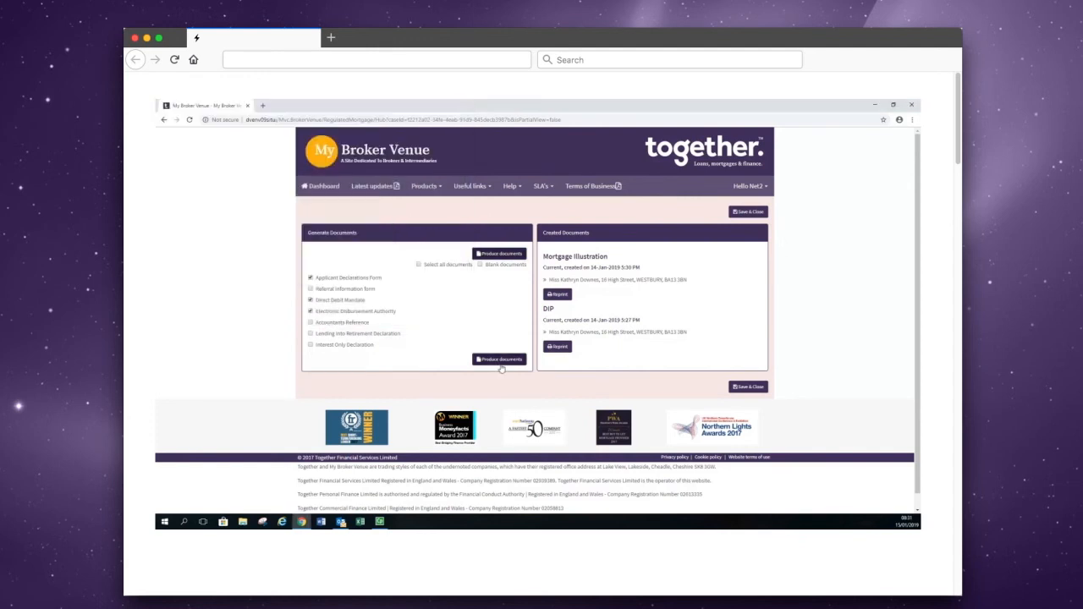
Save and close the case documents, and submit the application with confirmation.
{"action": "left_click", "coordinate": [752, 387]}
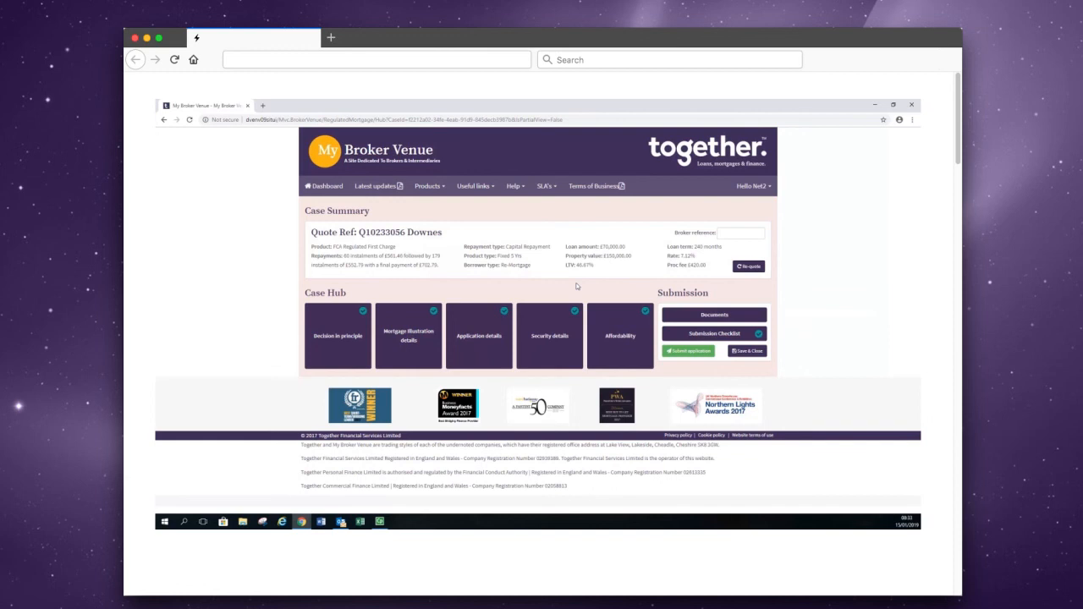
{"action": "left_click", "coordinate": [686, 351]}
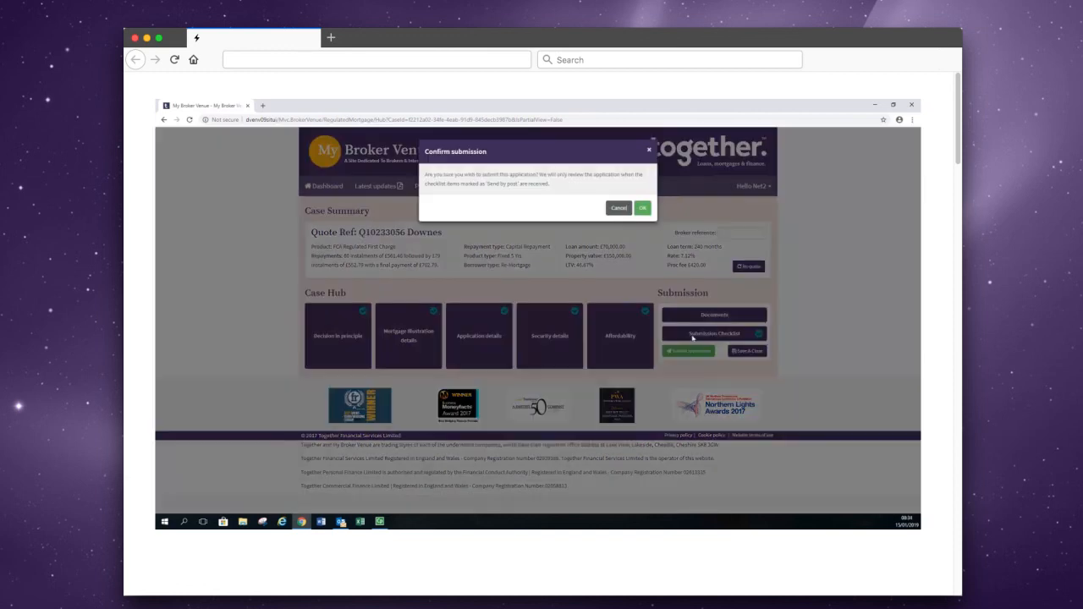
{"action": "left_click", "coordinate": [641, 206]}
{"action": "left_click", "coordinate": [636, 208]}
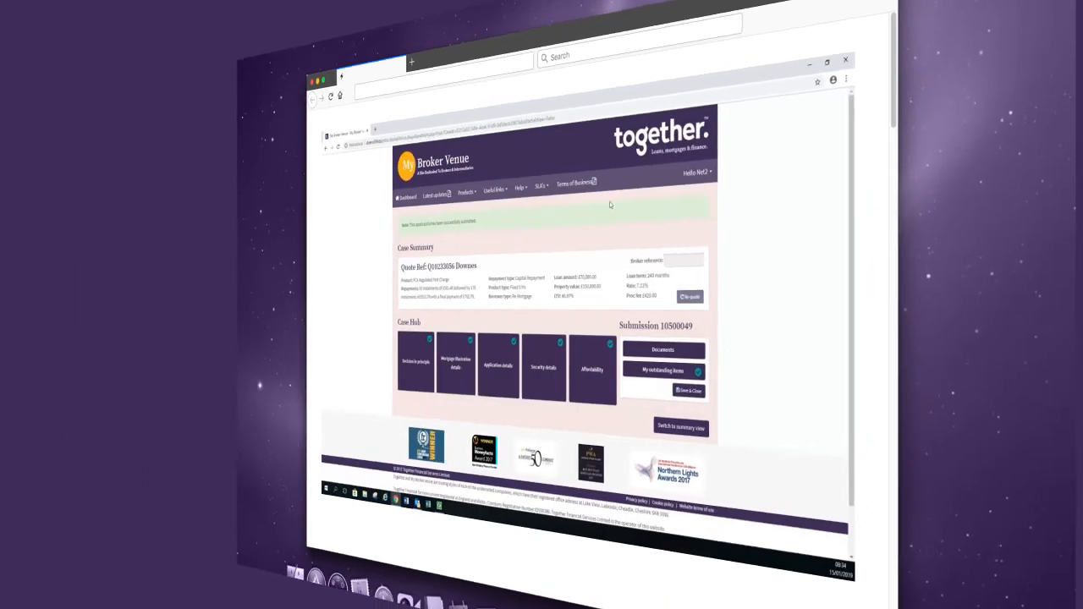